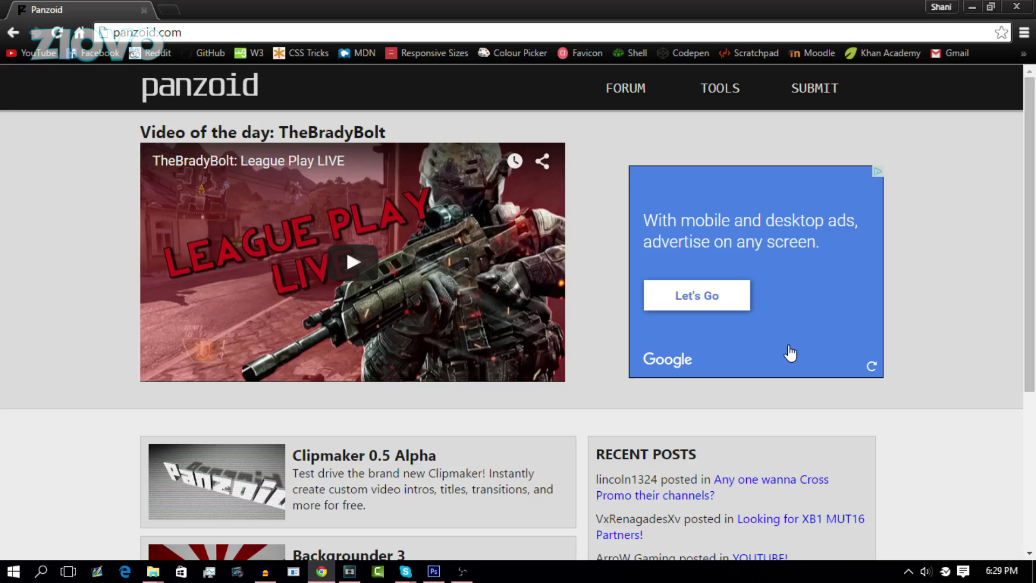
- Open Backgrounder 3 from the Panzoid tools page, start from scratch, and dismiss the update popup
click(723, 87)
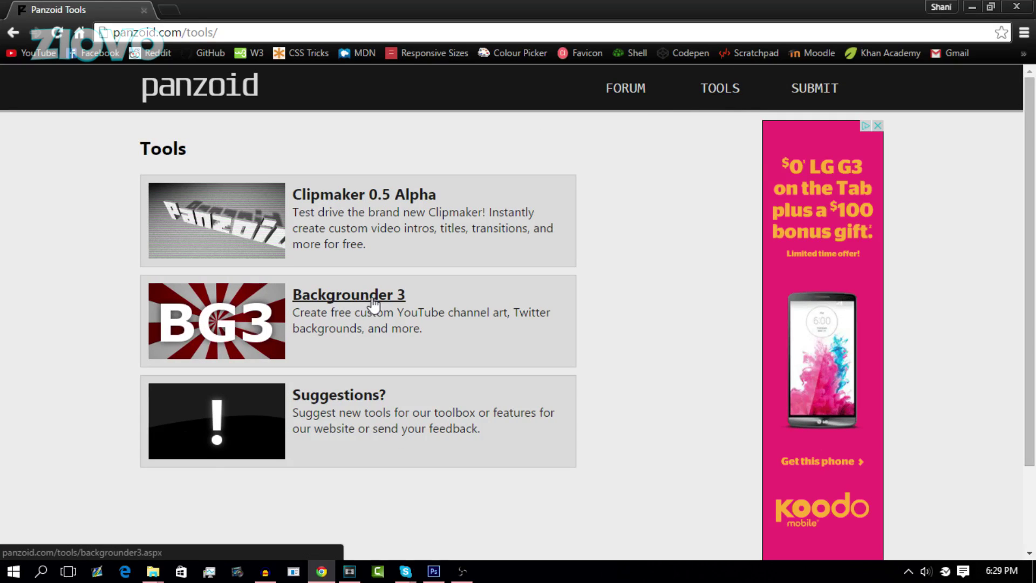
click(376, 300)
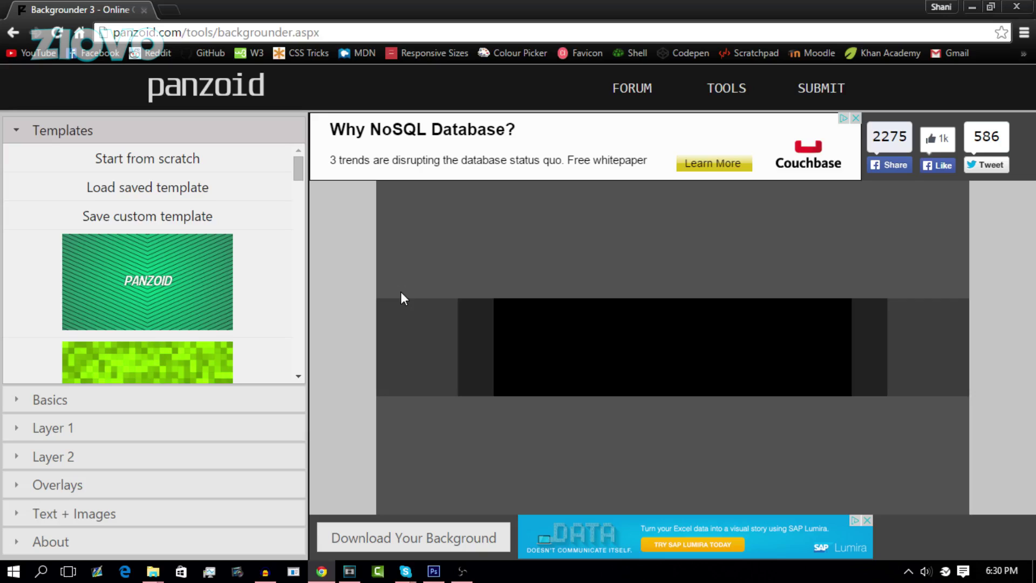
click(181, 164)
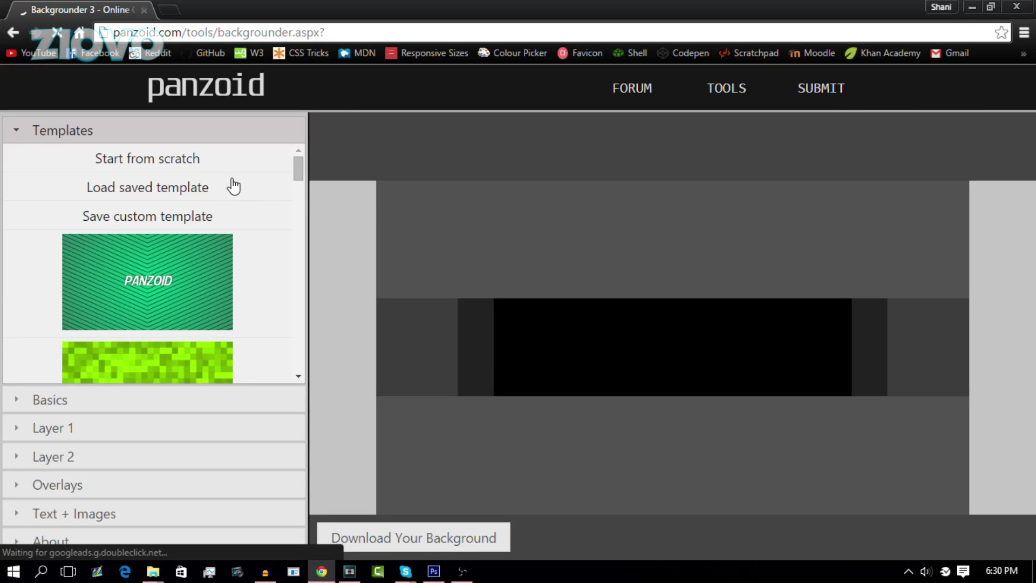
scroll(296, 233, down, 6)
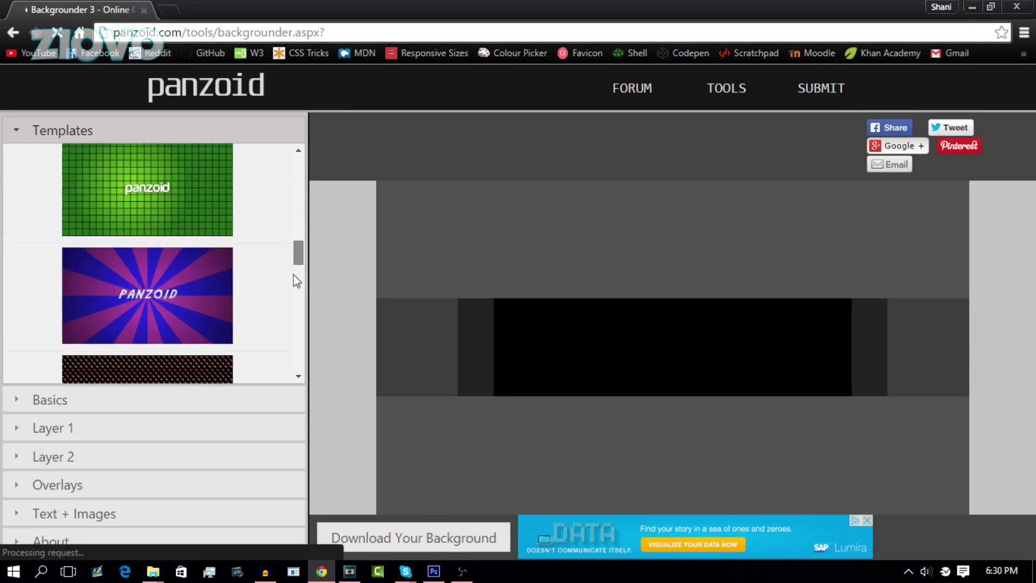
scroll(297, 282, up, 8)
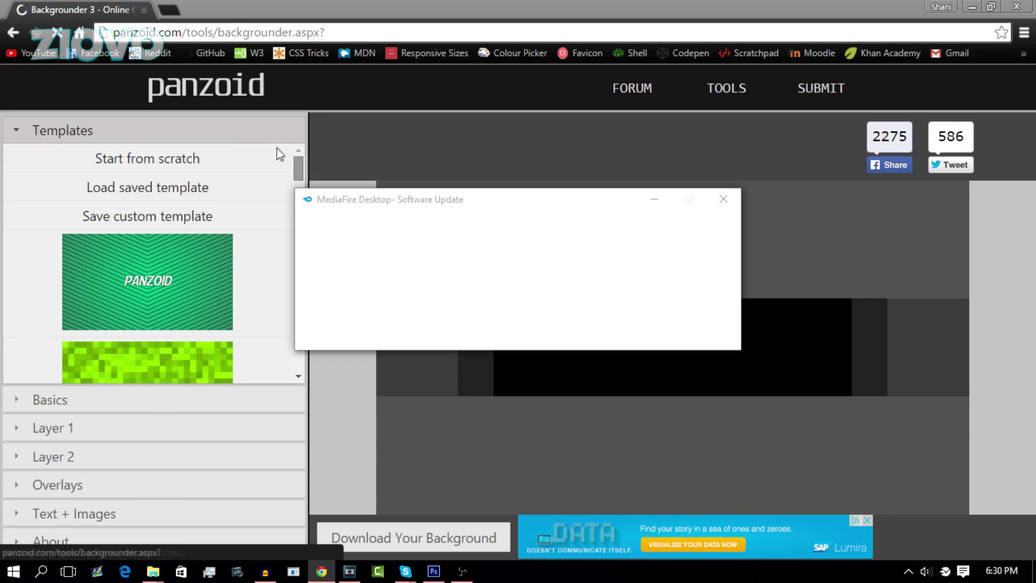
click(711, 202)
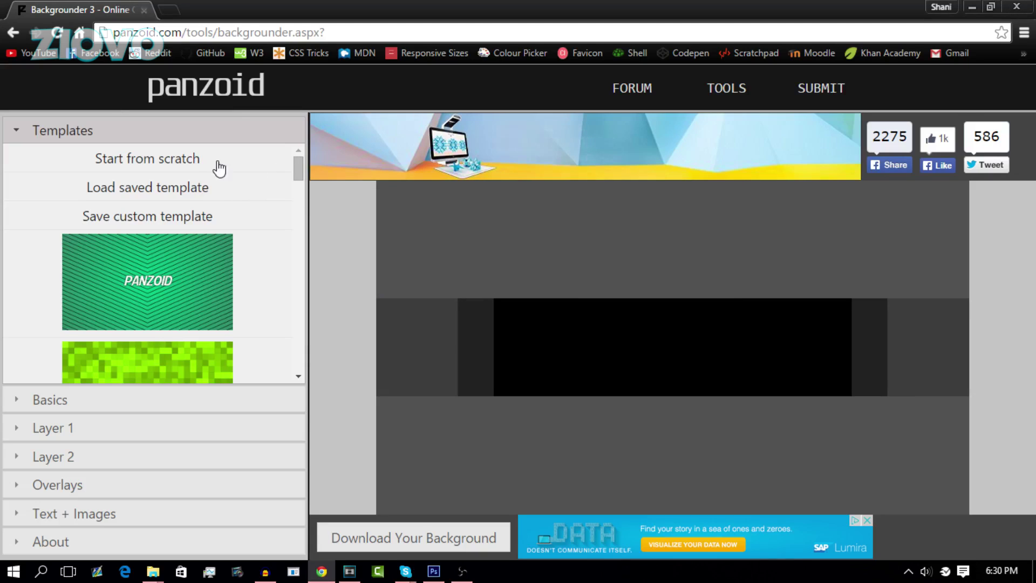
drag(301, 171, 300, 275)
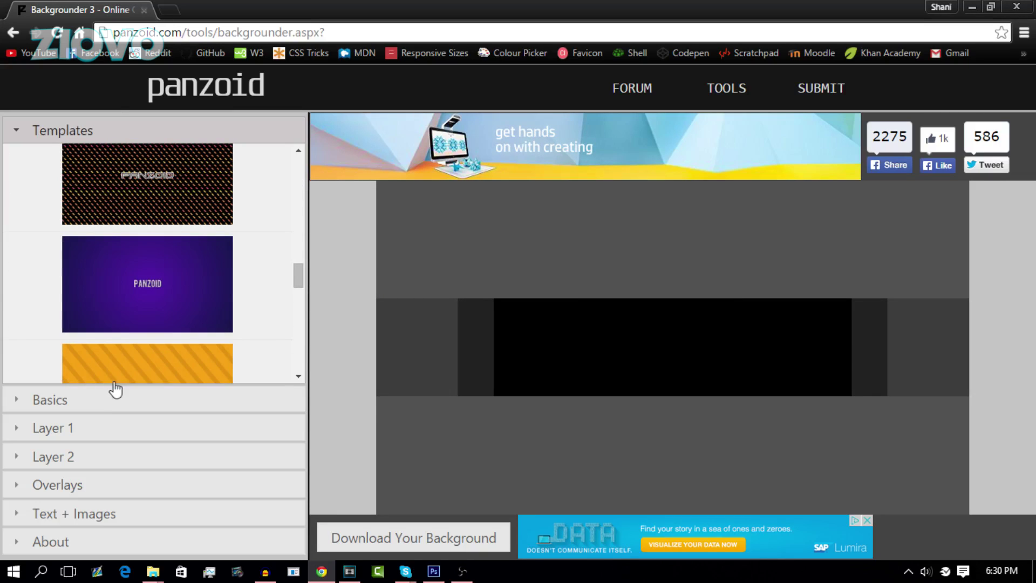
- Set the canvas type to YouTube Channel Avatar after previewing the Thumbnail and Twitter layouts
click(80, 400)
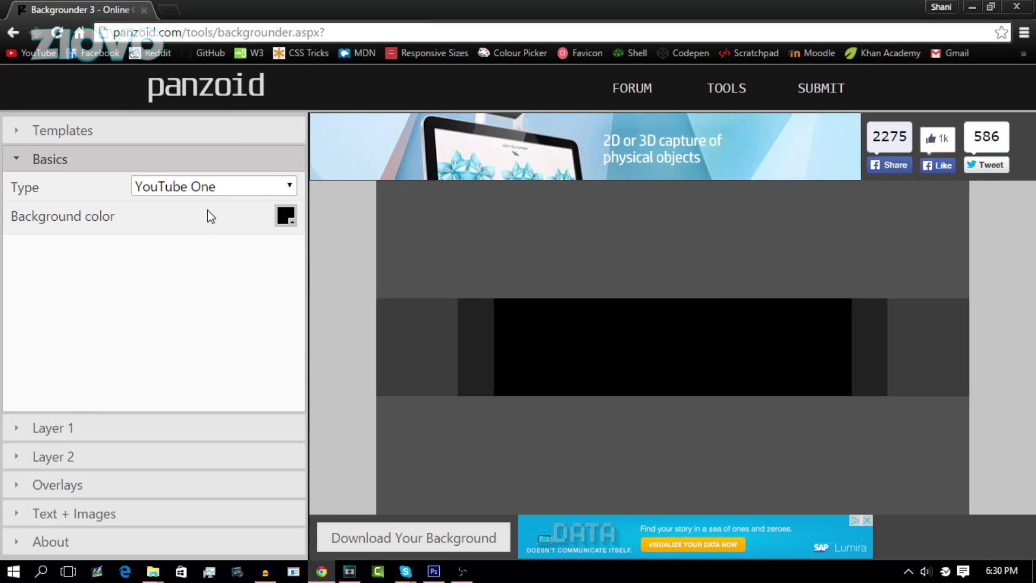
click(259, 189)
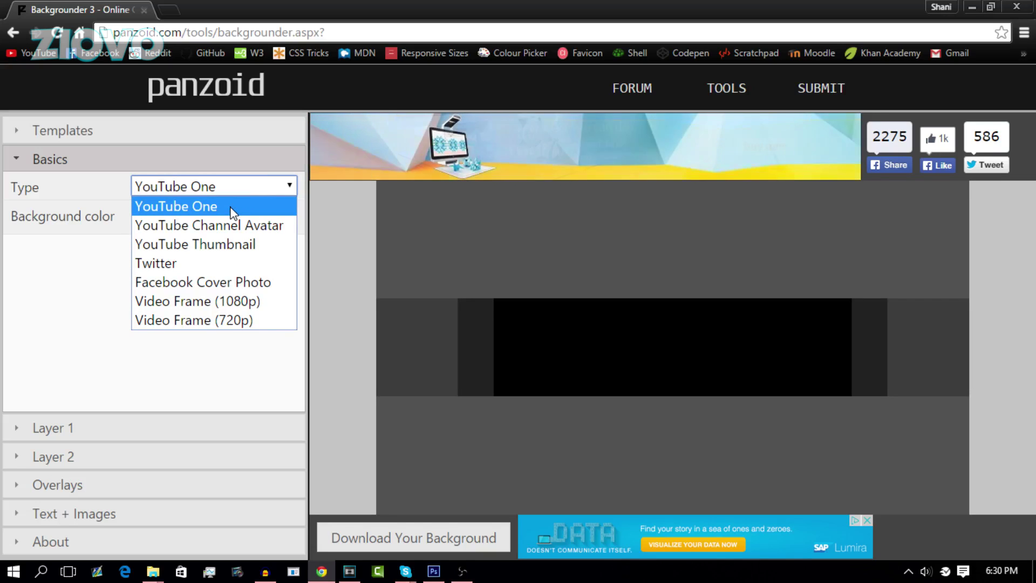
click(233, 226)
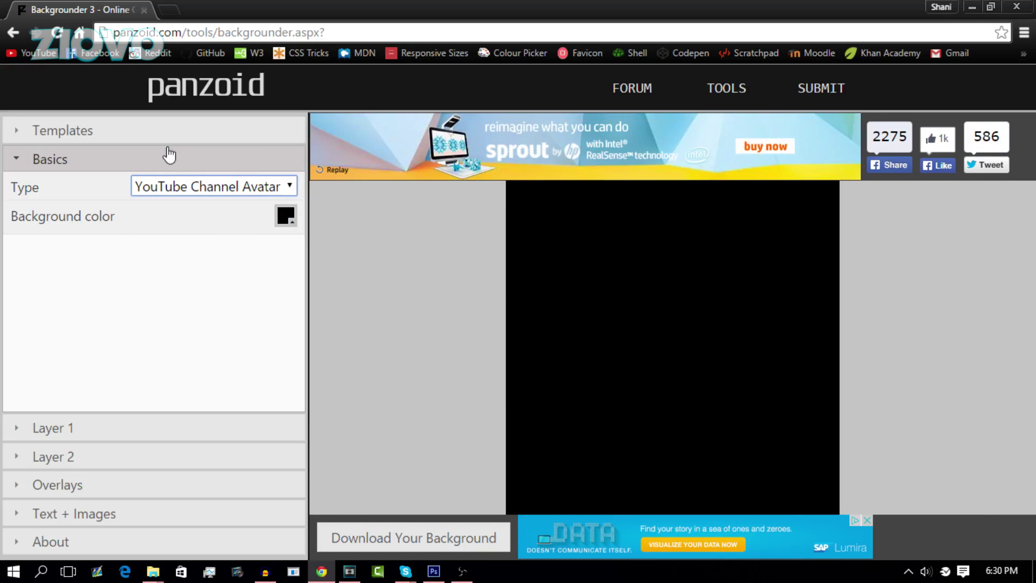
click(184, 188)
key(Escape)
key(Down)
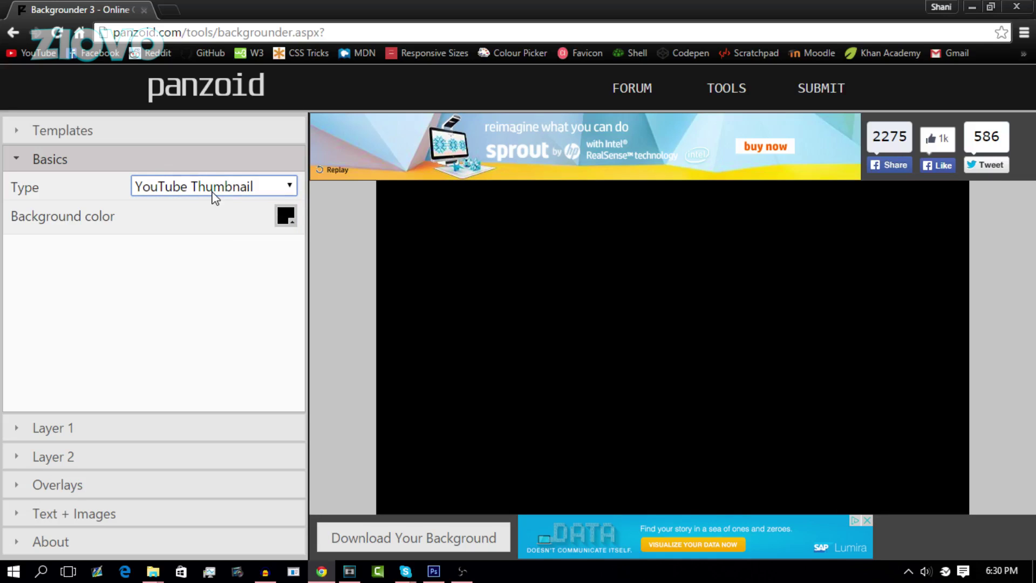
click(215, 193)
click(206, 263)
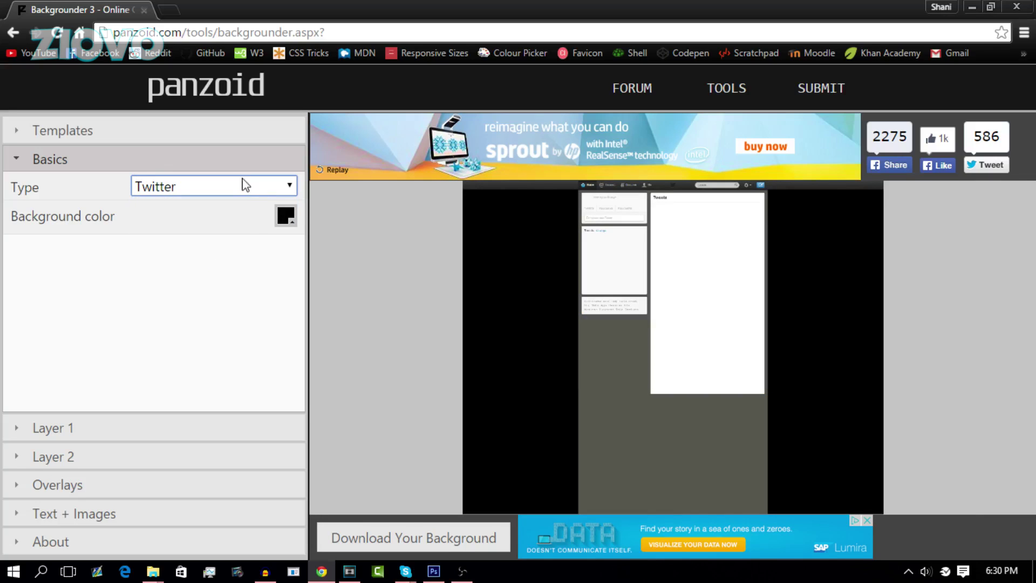
click(243, 186)
click(243, 189)
click(250, 190)
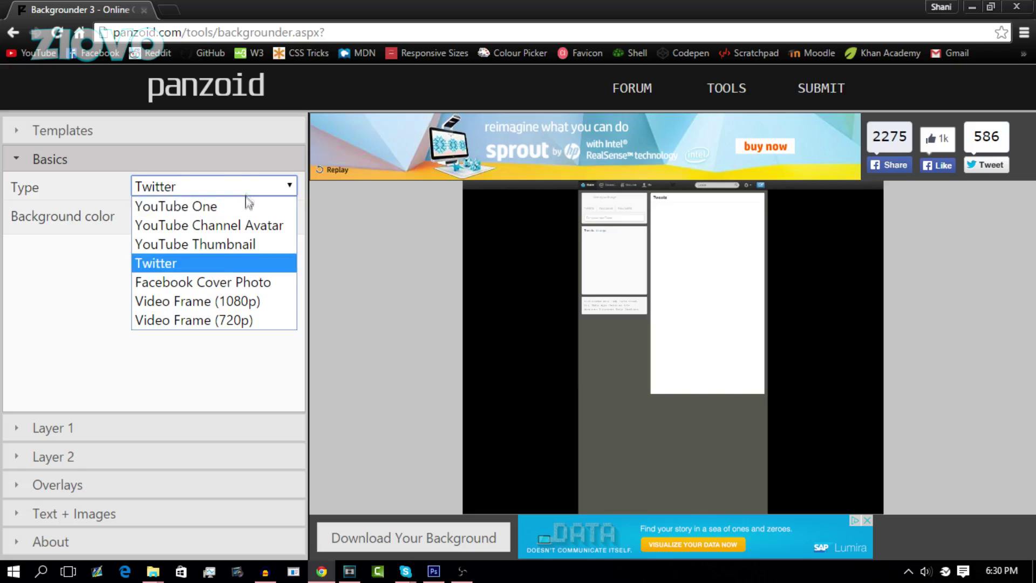
click(266, 226)
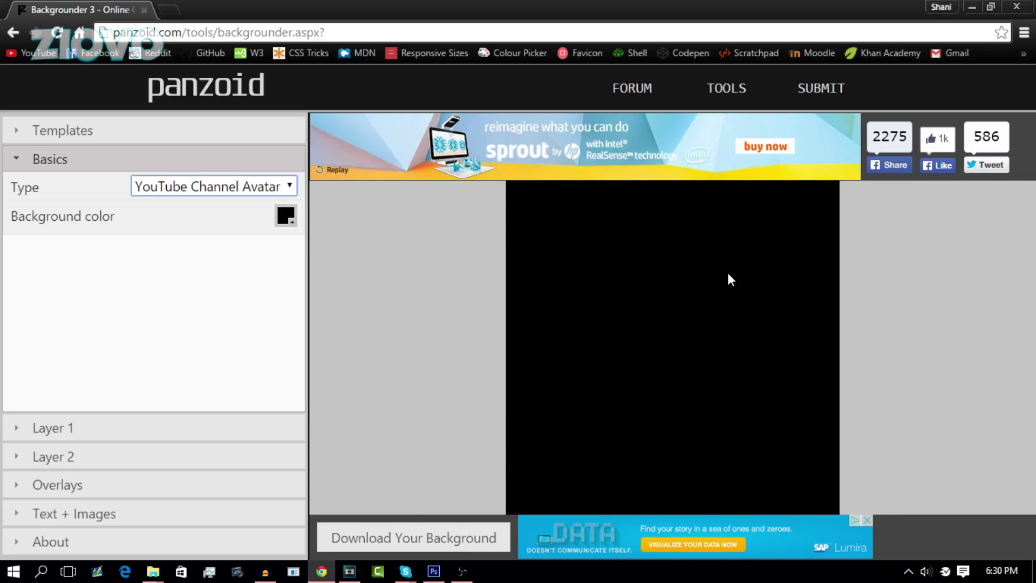
- Change the background colour to dark blue 06365b
click(290, 219)
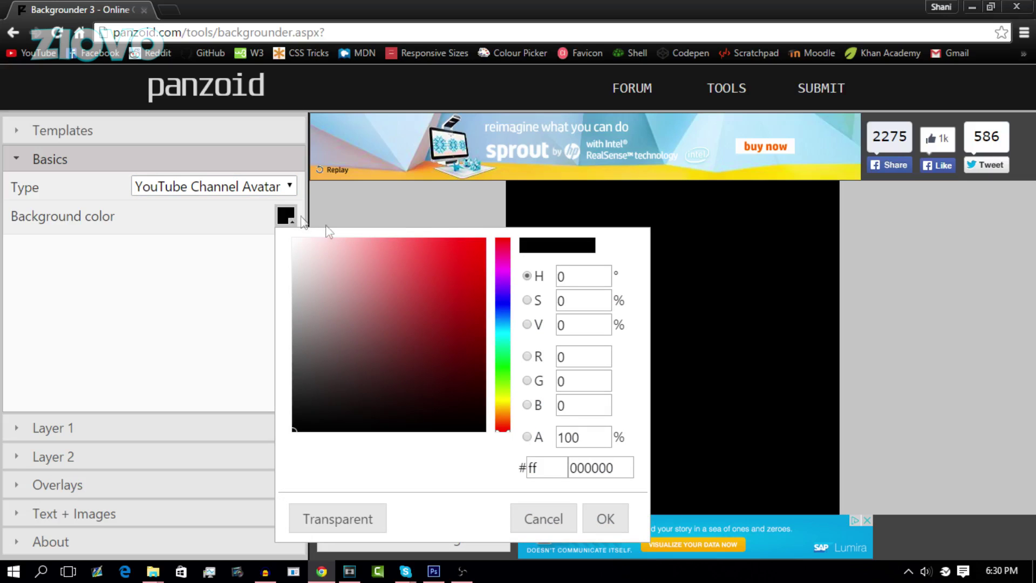
drag(505, 326, 505, 321)
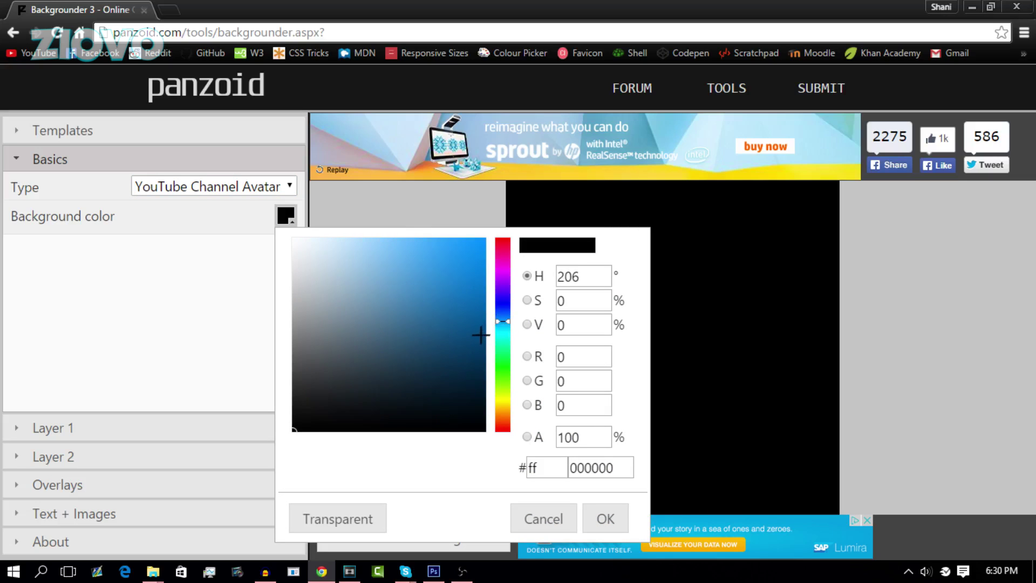
click(471, 363)
click(605, 518)
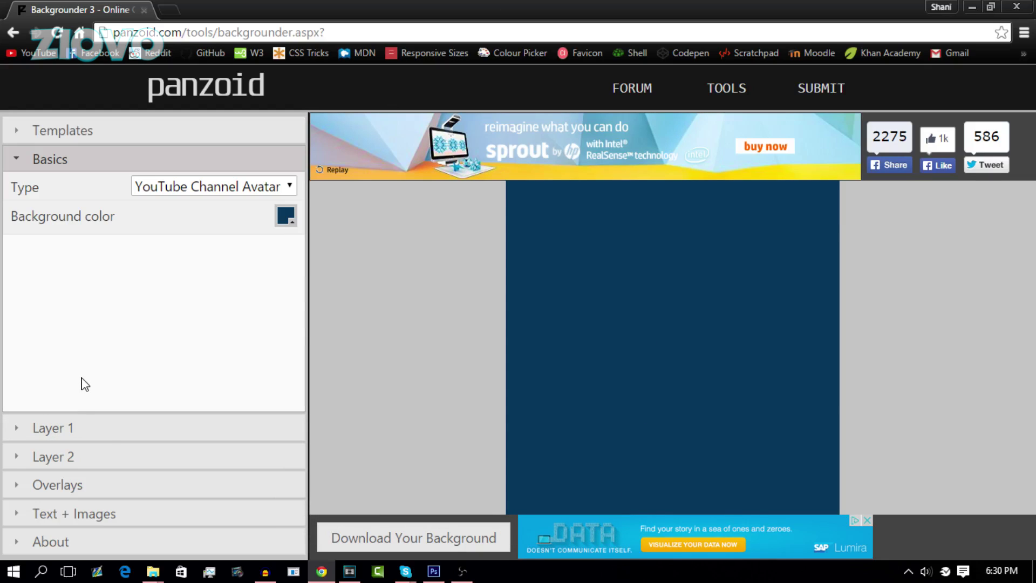
click(75, 432)
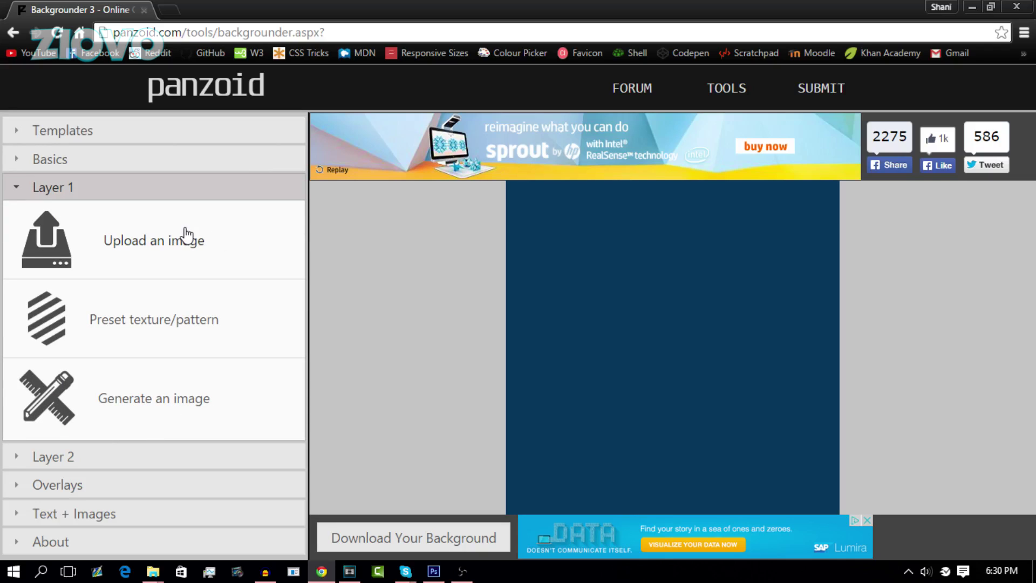
- Apply the light diamond preset texture to Layer 1 and set its opacity to 0.2
click(176, 334)
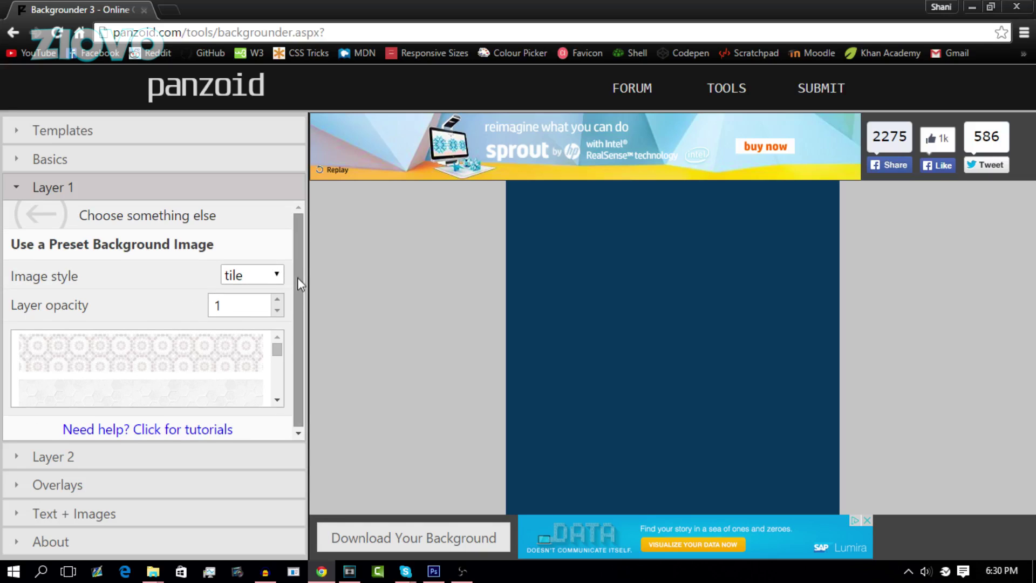
drag(276, 342, 277, 382)
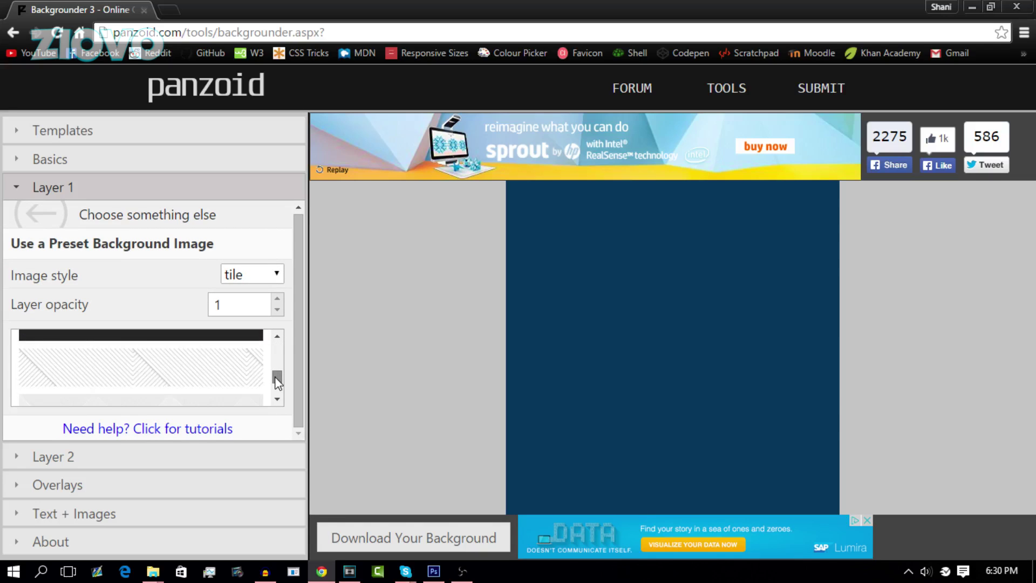
click(173, 388)
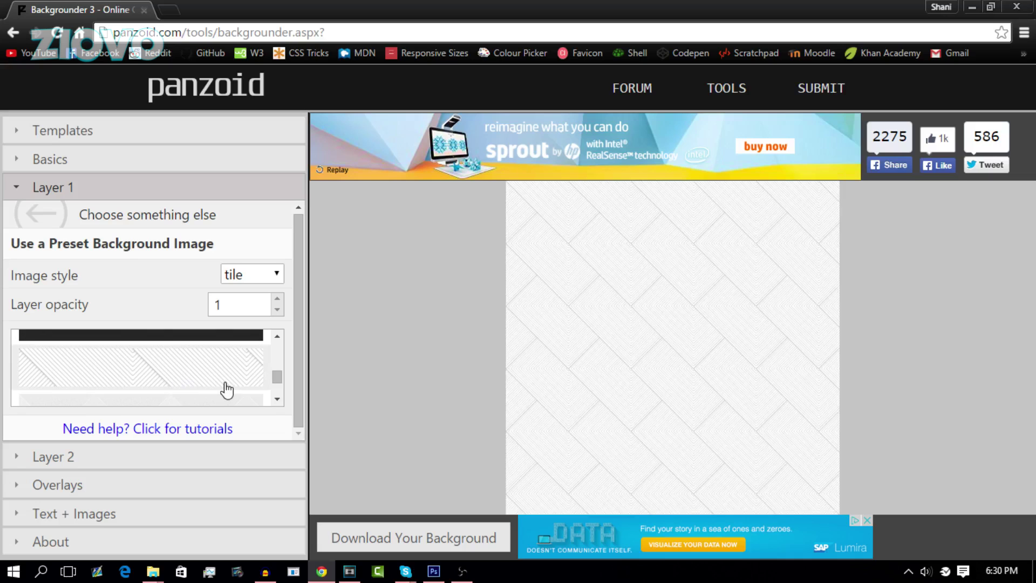
click(277, 310)
click(278, 311)
click(277, 311)
click(277, 311)
click(278, 312)
click(277, 311)
click(277, 310)
click(277, 311)
click(277, 311)
click(277, 310)
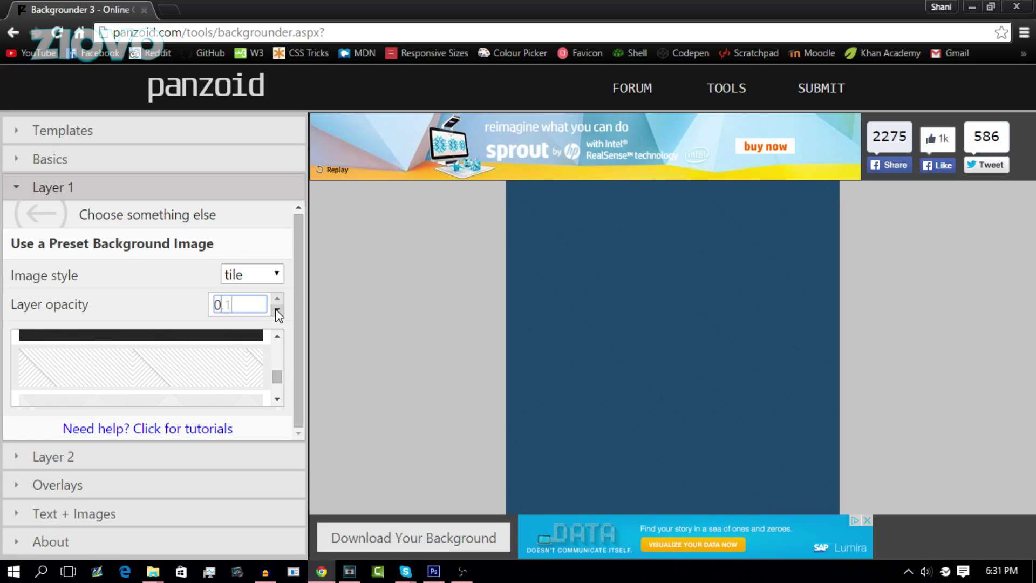
click(277, 299)
click(277, 299)
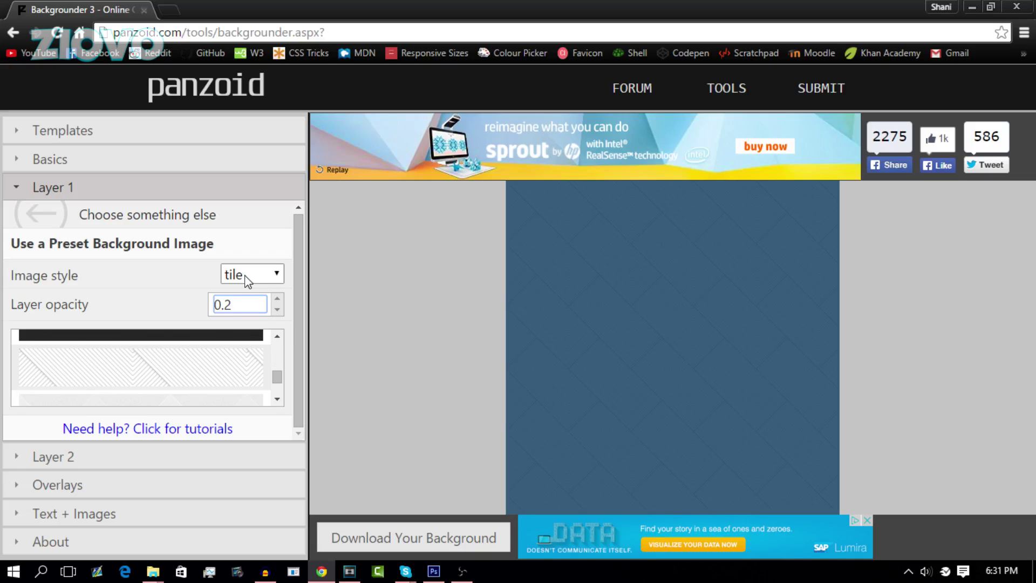
- Make Layer 2 a generated radial gradient in teal #109aae
click(173, 463)
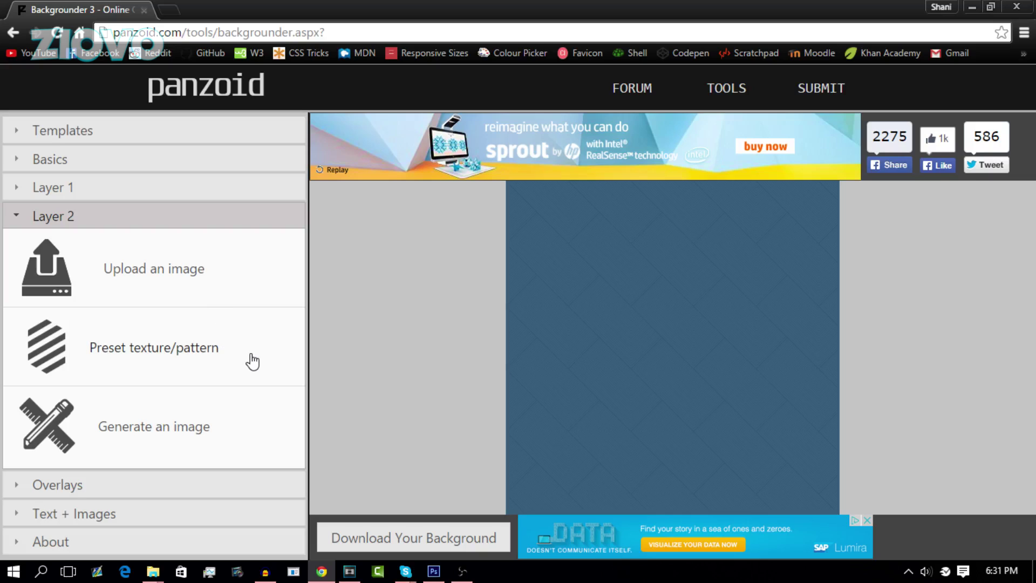
click(213, 427)
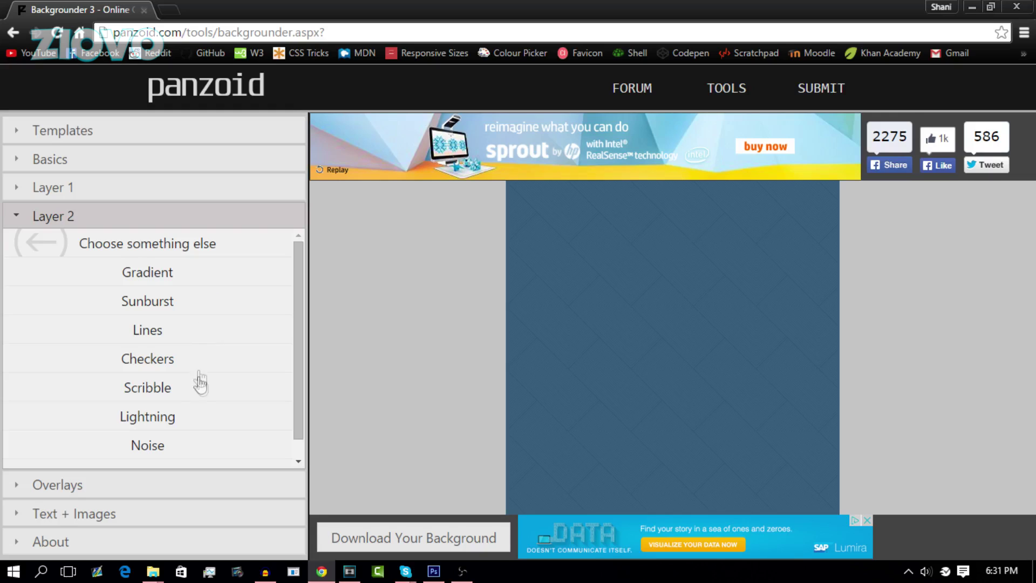
click(194, 273)
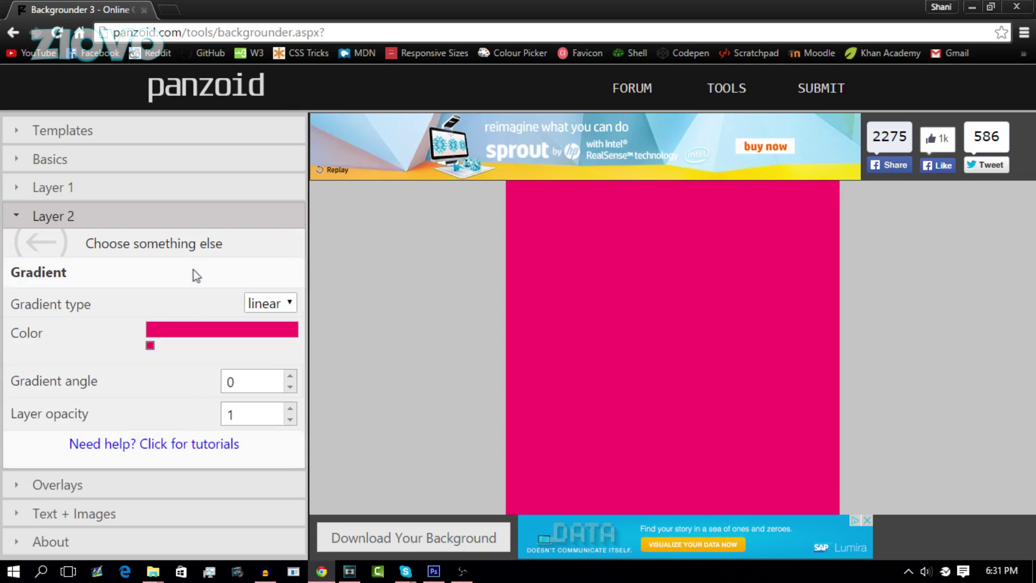
click(270, 303)
click(280, 343)
click(138, 346)
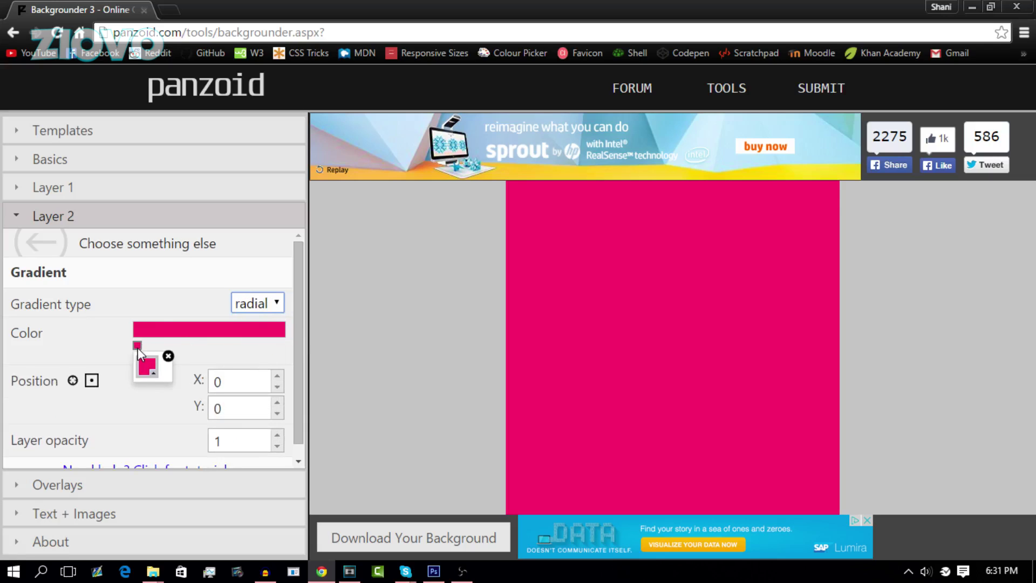
click(161, 372)
click(364, 349)
click(328, 317)
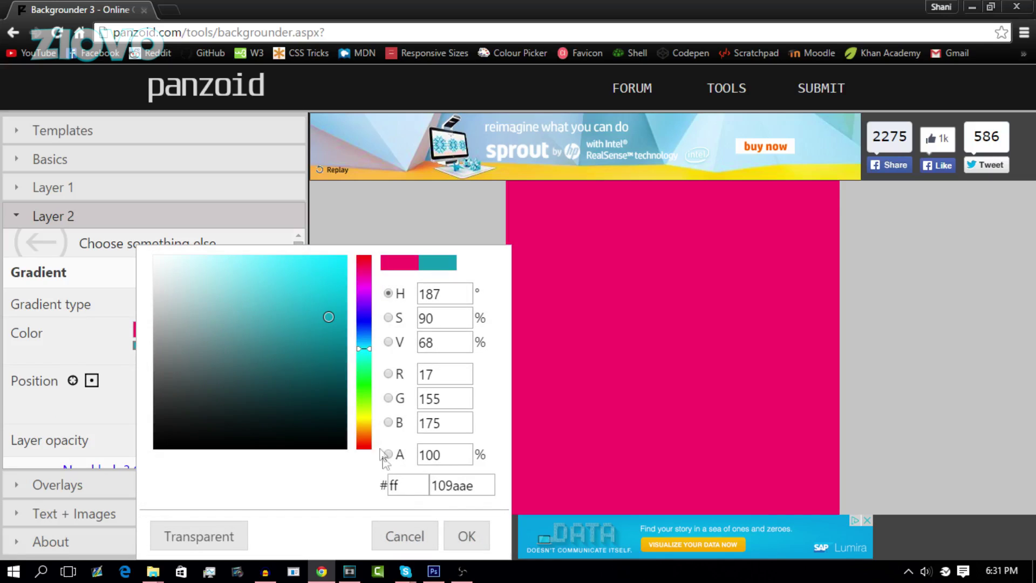
click(464, 535)
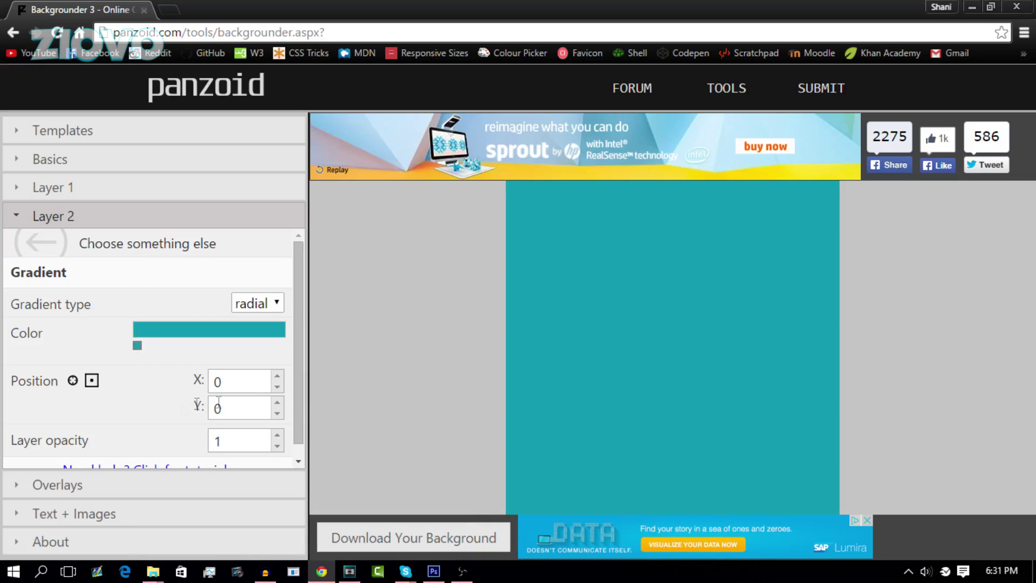
- Lower the gradient layer's opacity to 0.2
click(277, 445)
click(277, 445)
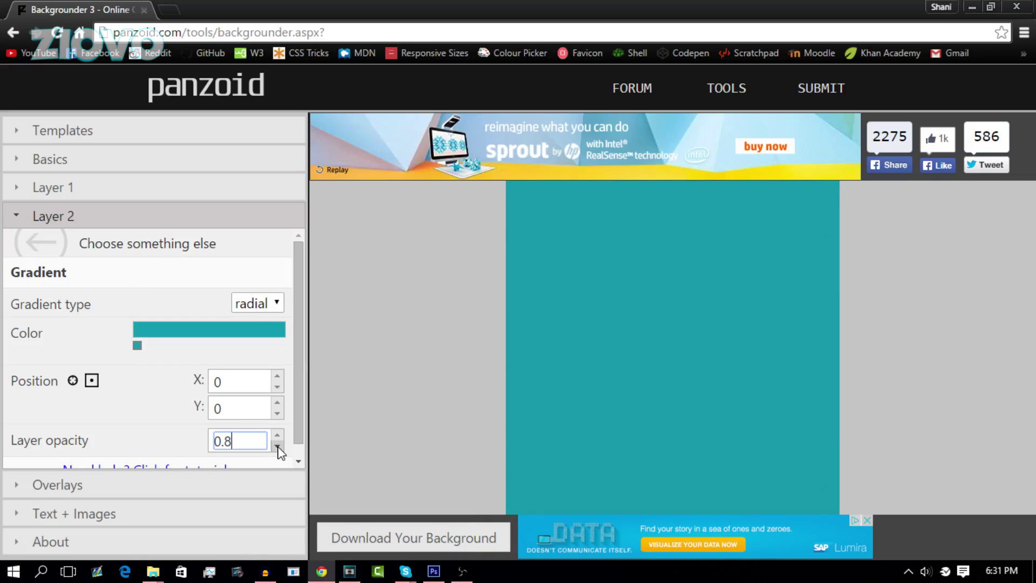
click(277, 446)
click(277, 445)
click(277, 446)
click(278, 446)
click(277, 446)
click(277, 447)
click(277, 446)
click(278, 446)
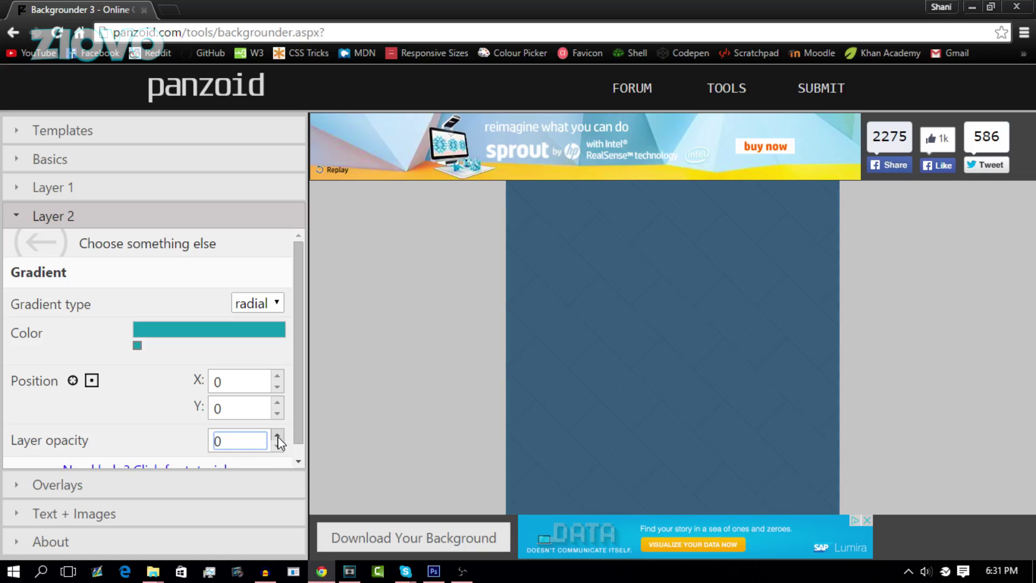
click(278, 435)
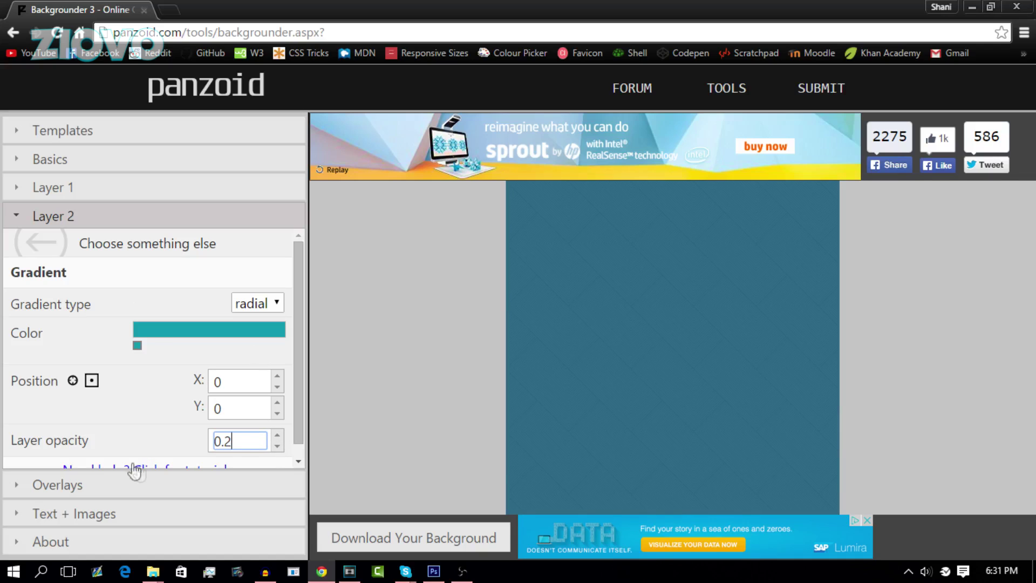
- Keep the channel shadow off and add a 'radial from center' fade-out overlay
scroll(290, 405, down, 1)
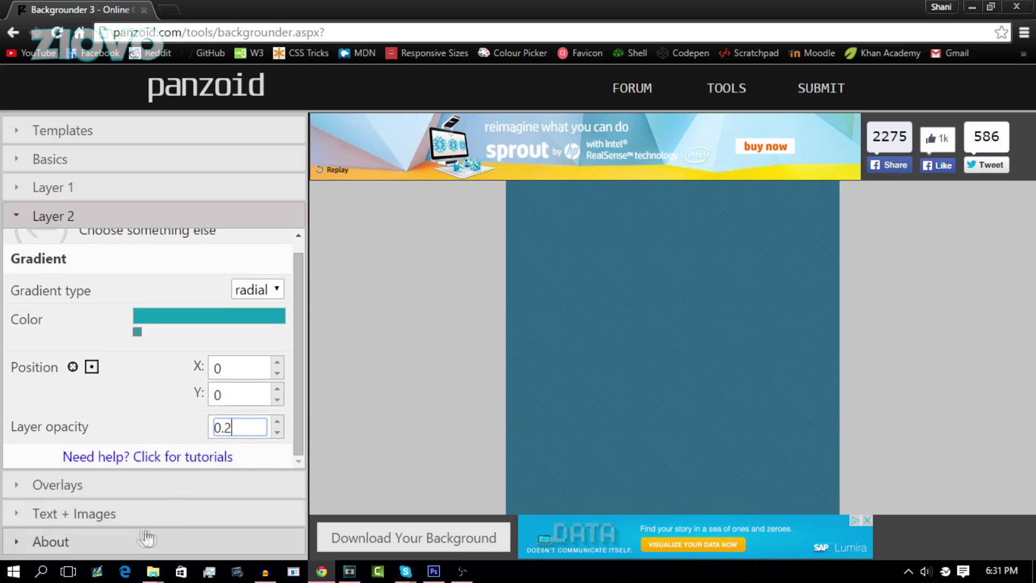
click(67, 485)
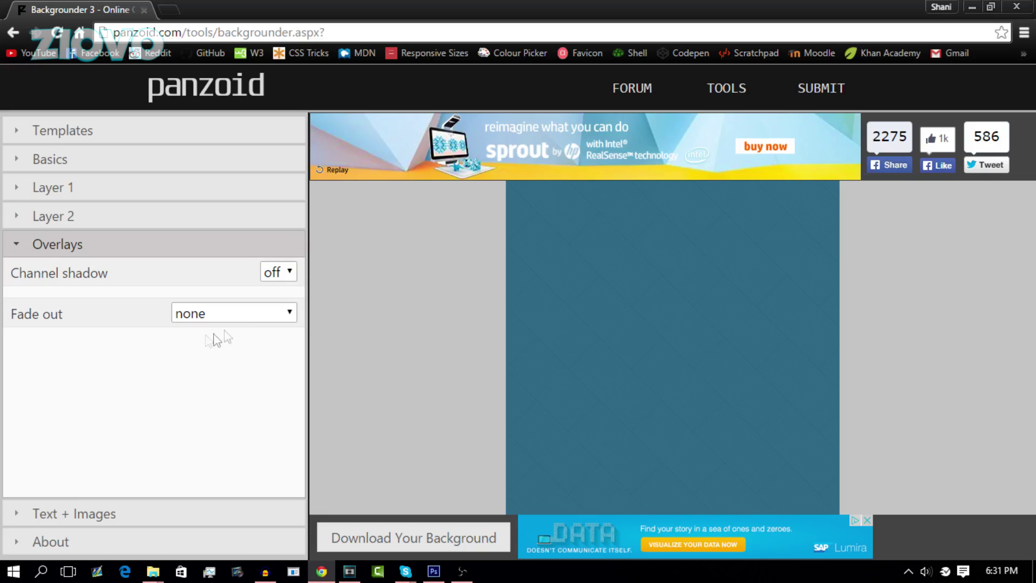
click(291, 273)
click(127, 324)
click(173, 313)
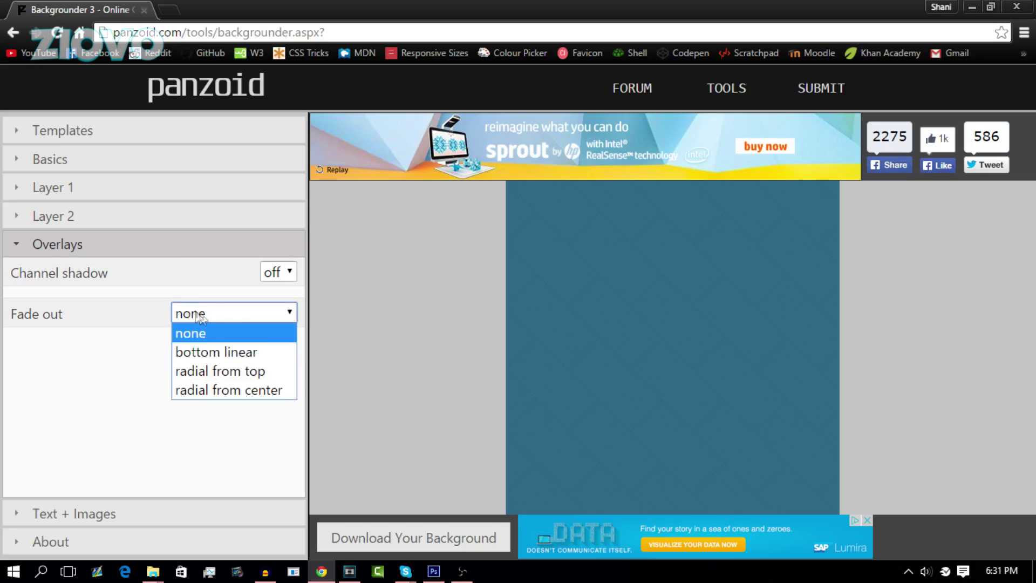
click(276, 391)
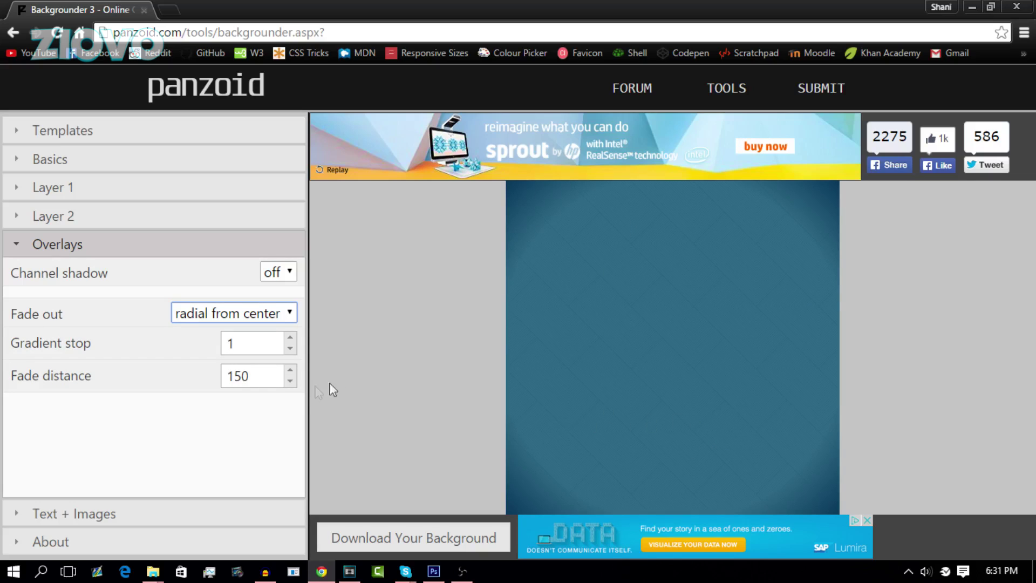
click(103, 513)
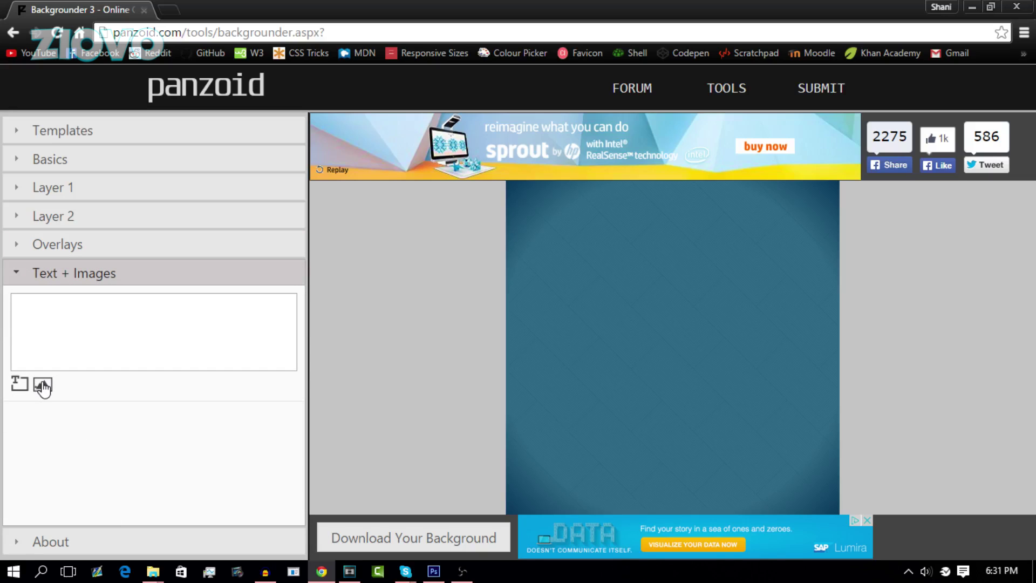
- Add a text sprite and replace the placeholder panzoid text with ZIOVO
click(19, 384)
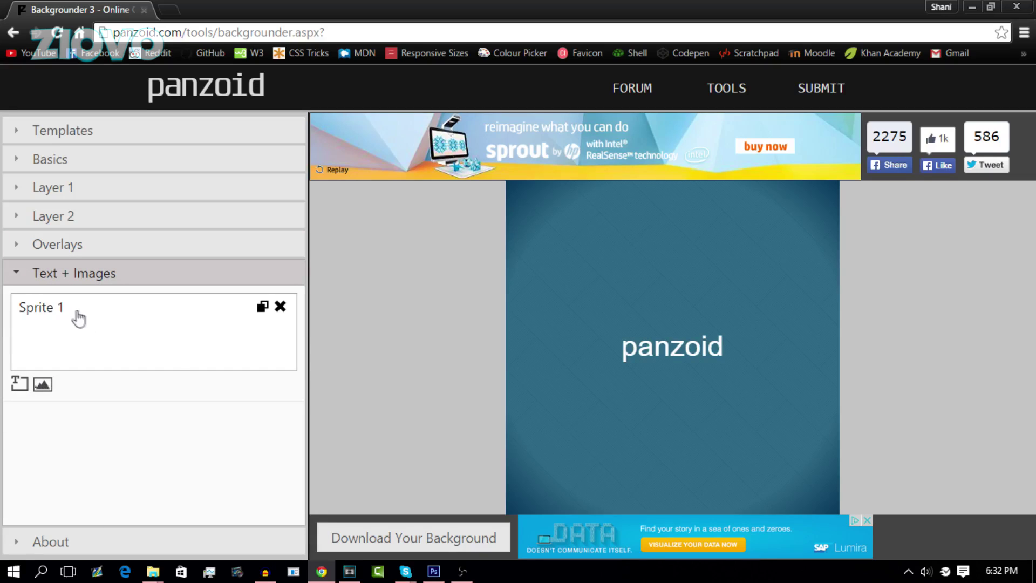
click(52, 316)
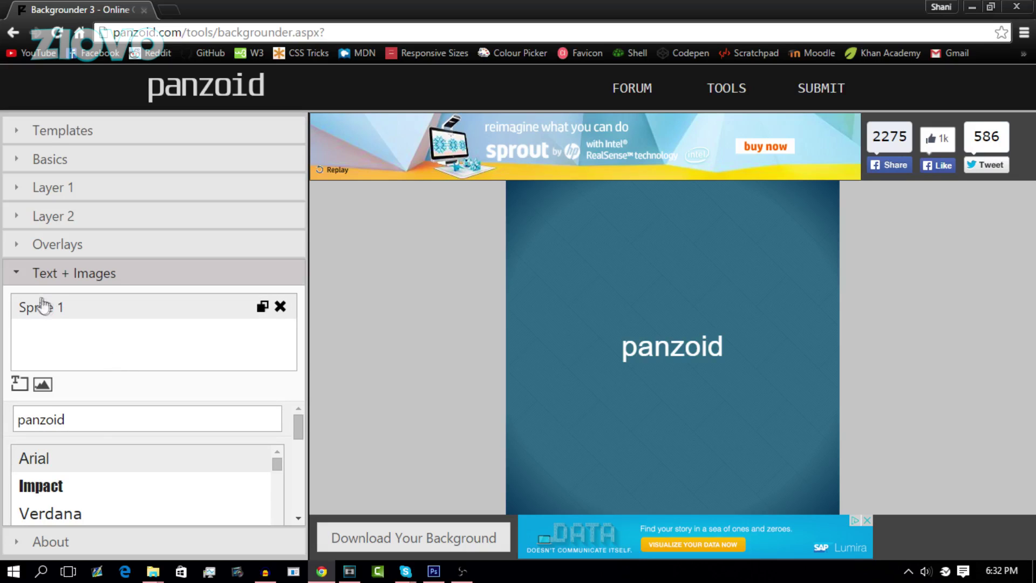
drag(99, 421, 3, 419)
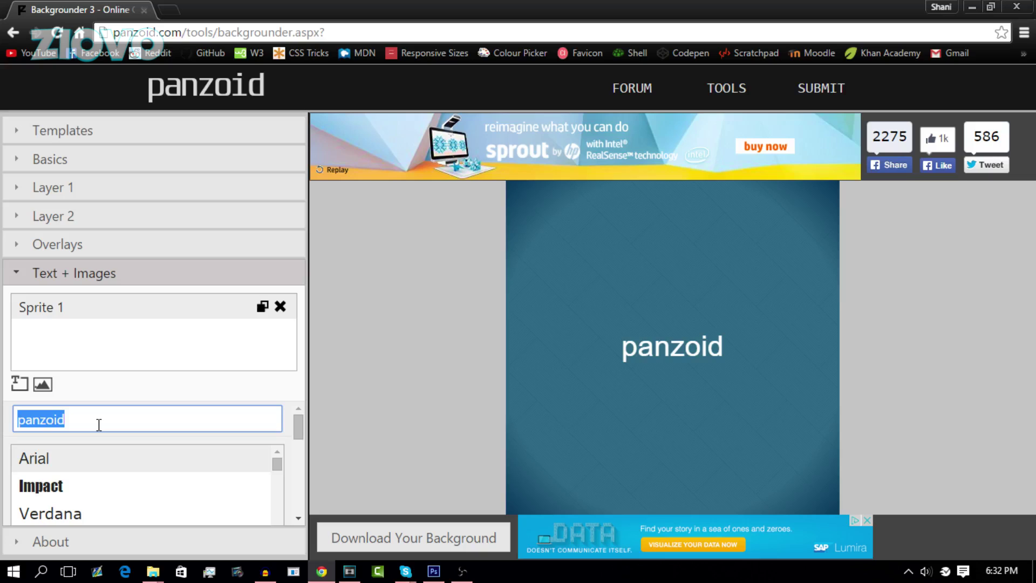
text(ZIOVO)
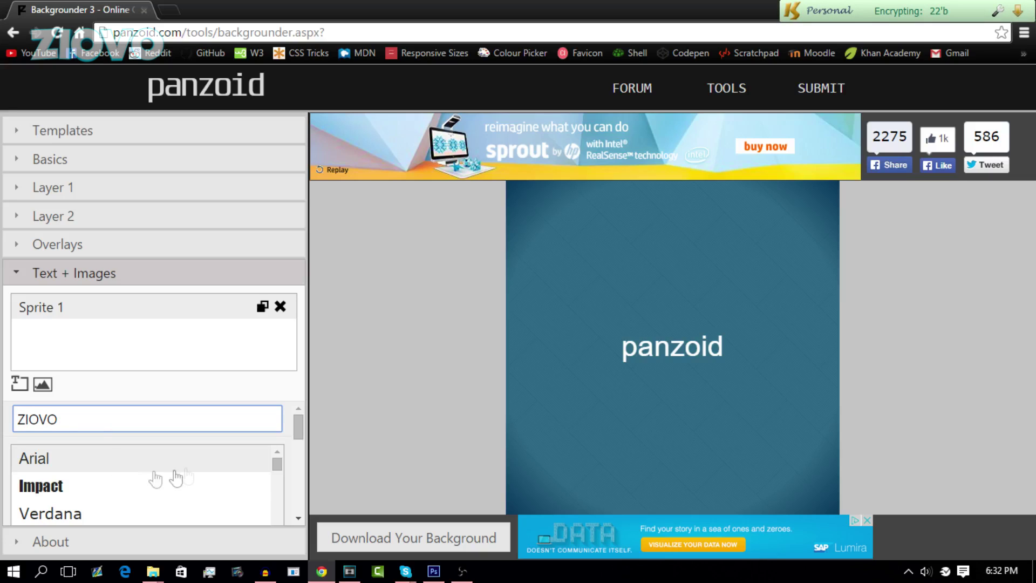
mouse_move(299, 432)
mouse_down()
mouse_move(302, 490)
mouse_move(300, 445)
mouse_up()
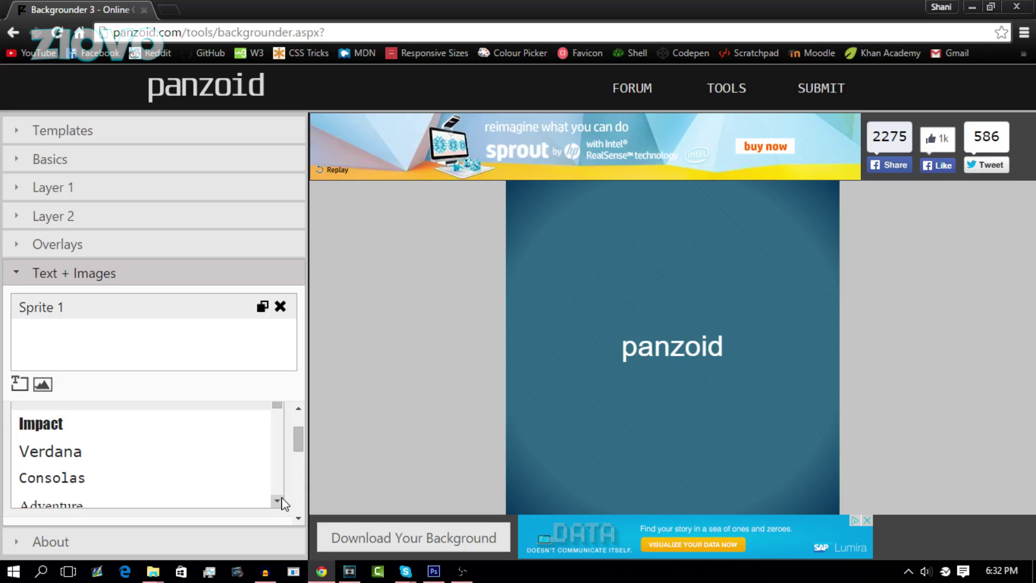
- Set the text font to Basica after briefly trying Bebas
scroll(277, 499, down, 5)
scroll(284, 504, down, 1)
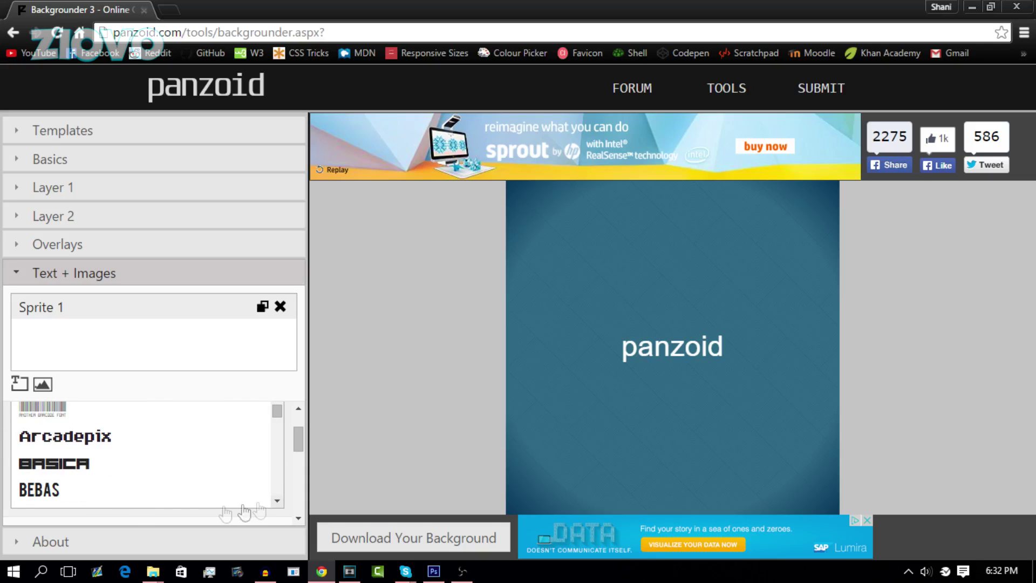
click(54, 464)
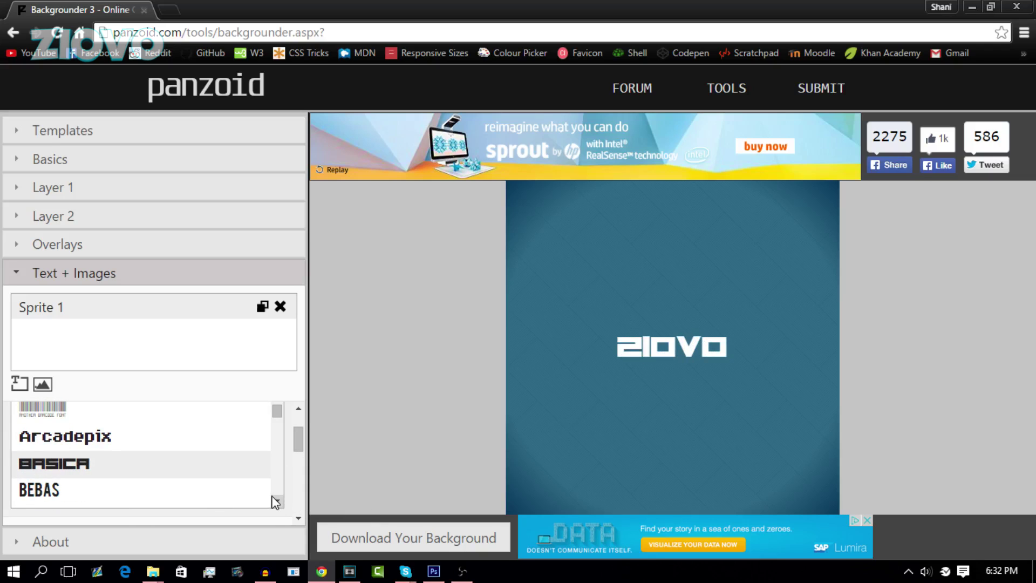
scroll(275, 499, down, 2)
click(40, 432)
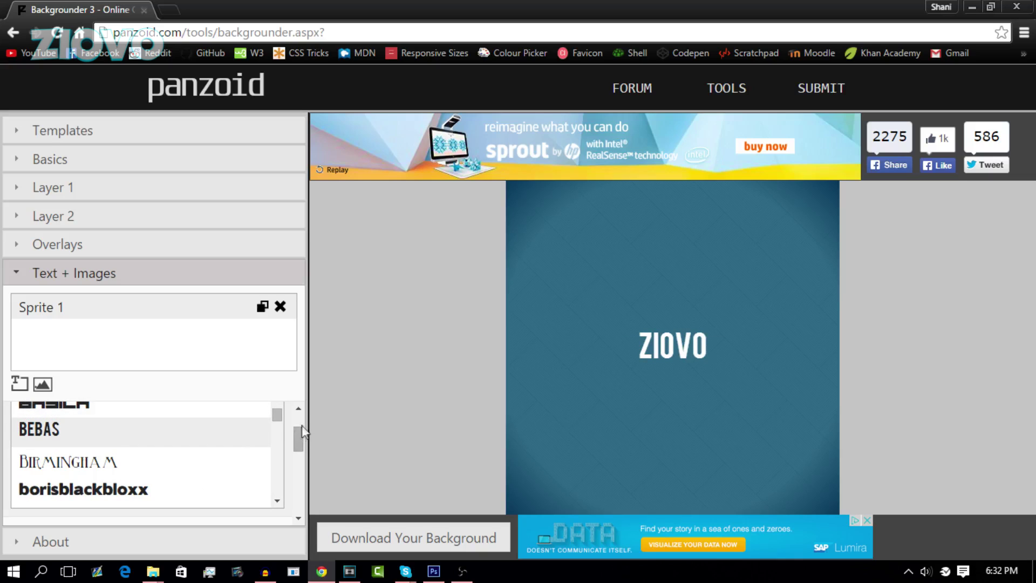
click(180, 408)
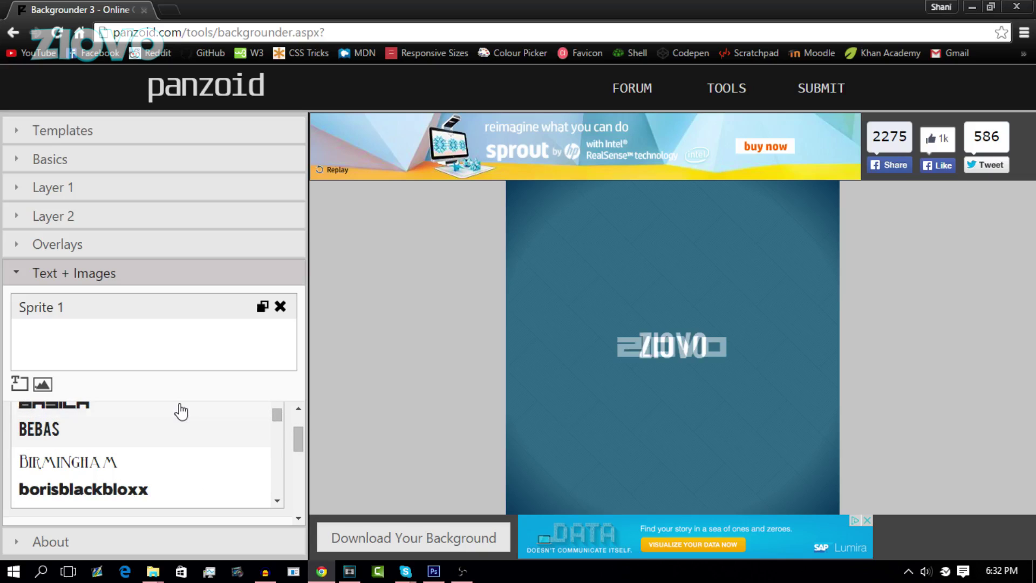
scroll(300, 448, down, 3)
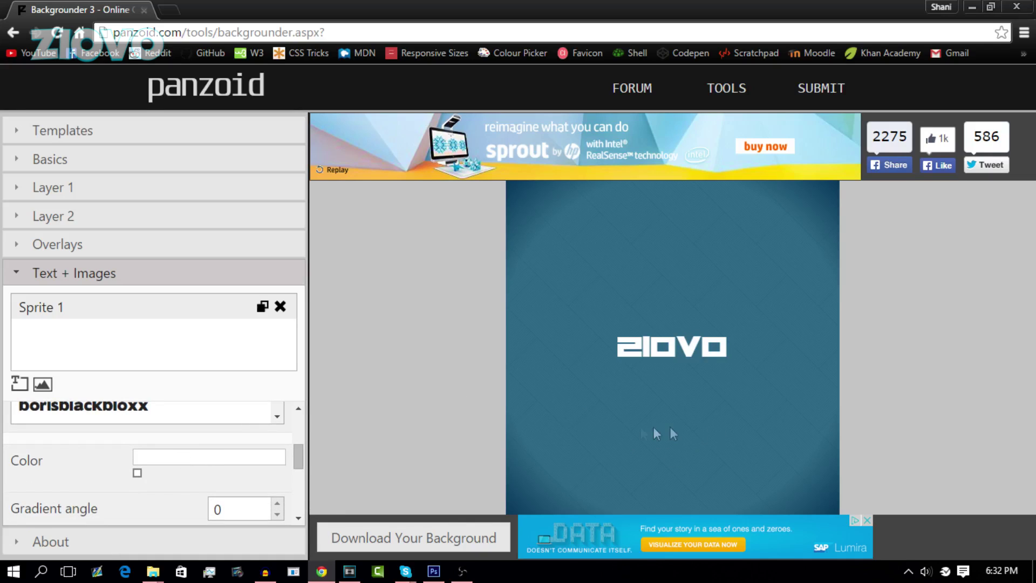
- Centre the text at position X 400 and set its font size to 150
drag(299, 454, 296, 479)
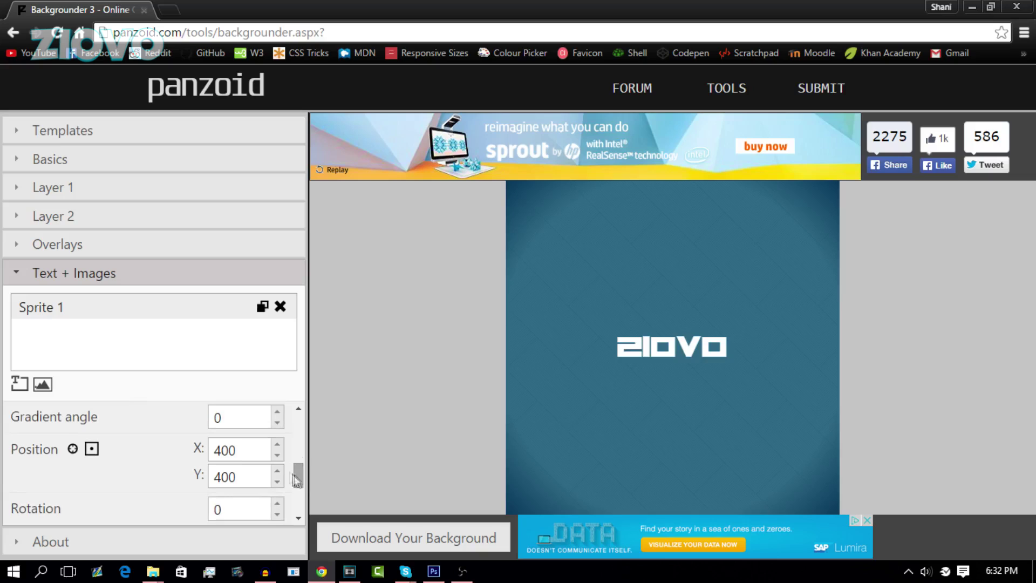
click(278, 446)
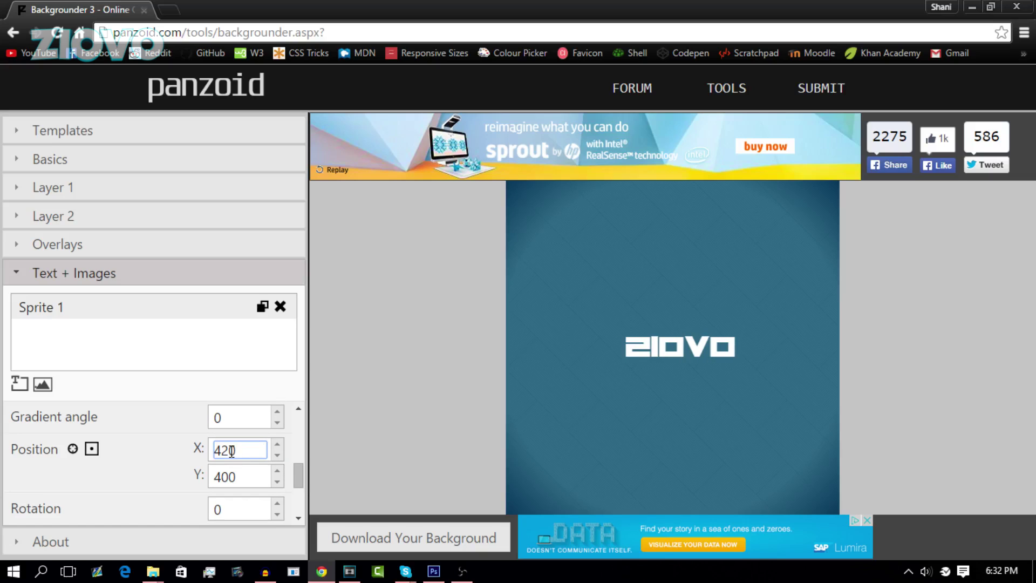
key(BackSpace)
key(BackSpace)
text(0)
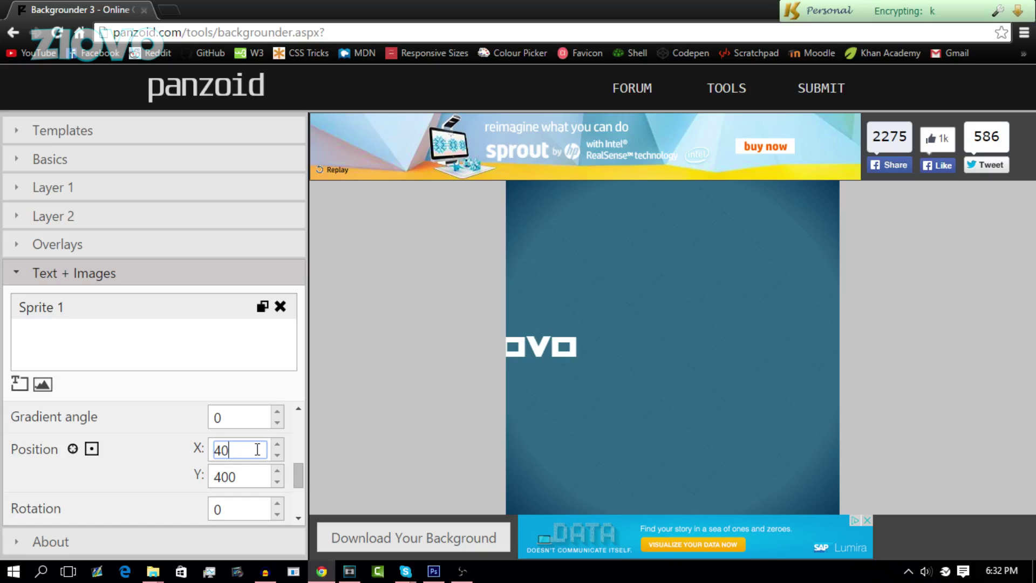
text(0)
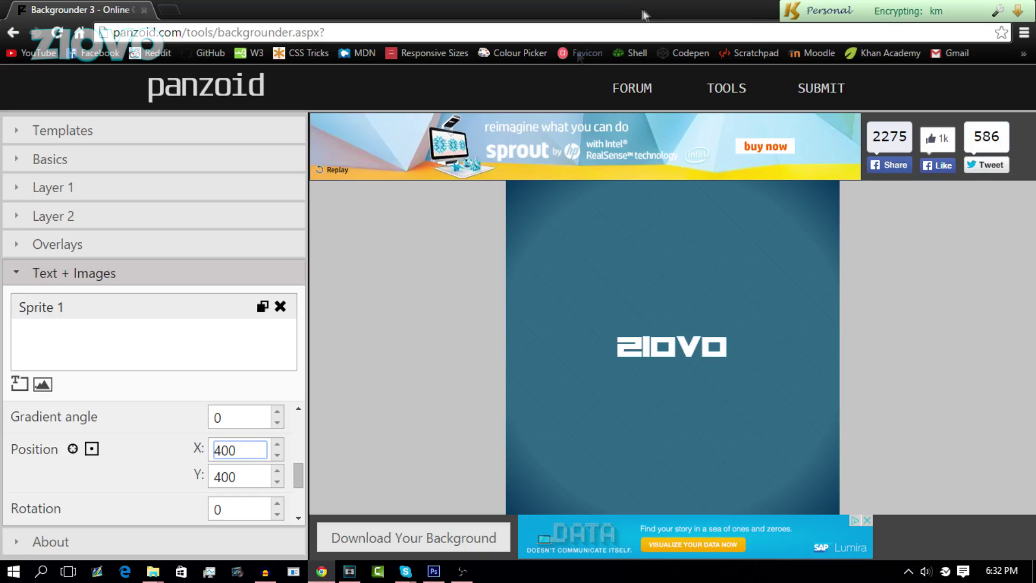
click(298, 518)
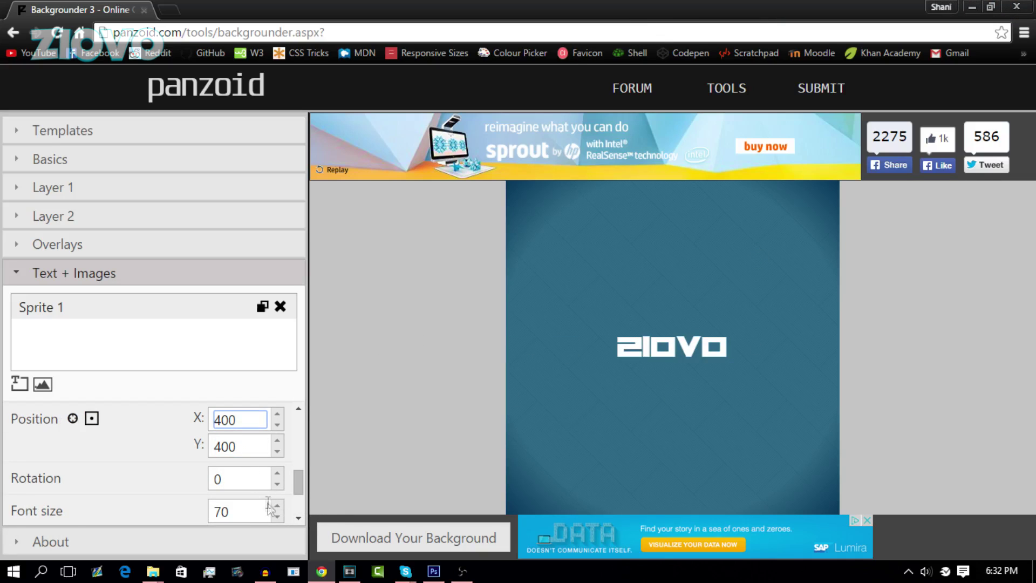
click(298, 519)
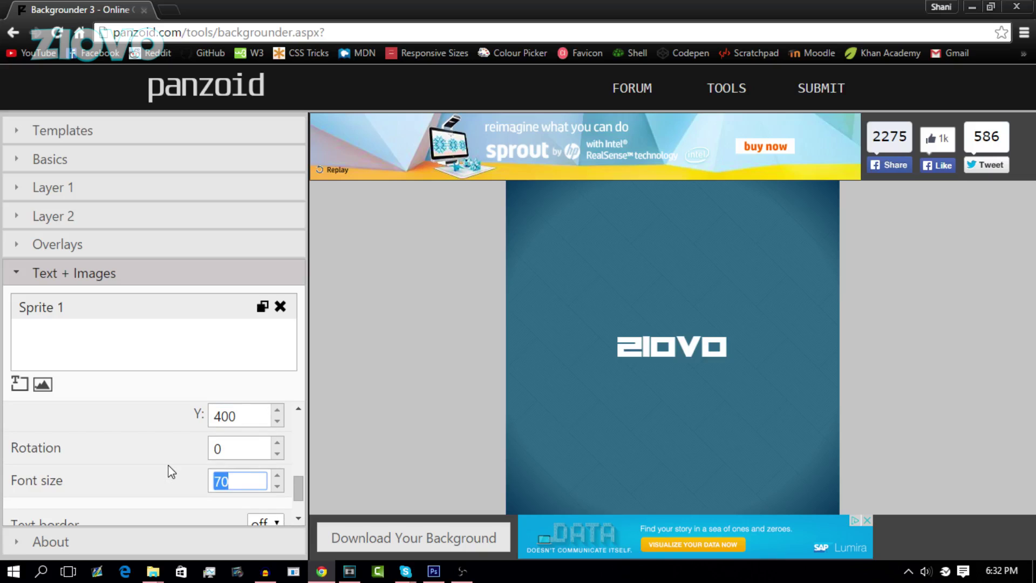
text(150)
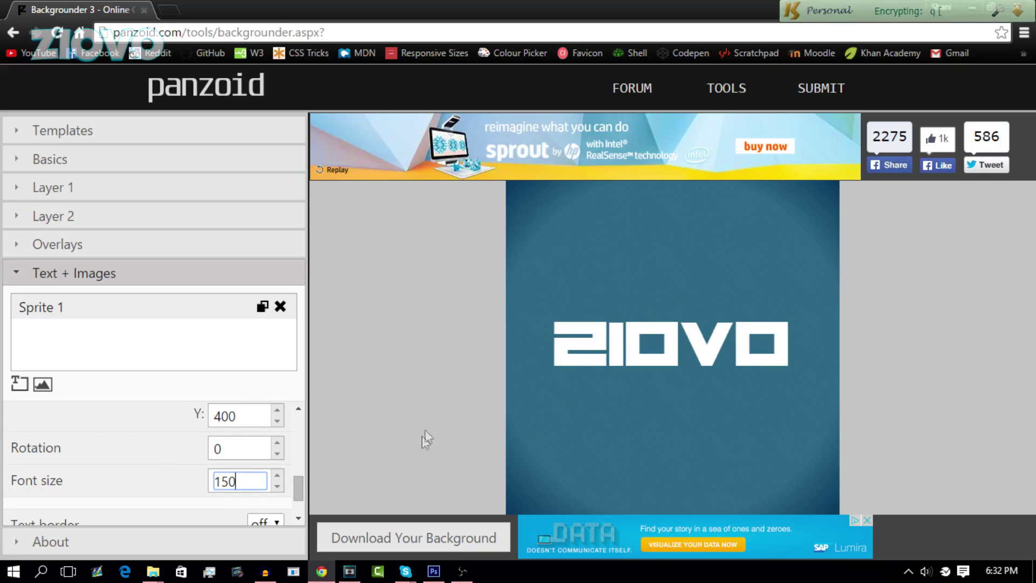
click(298, 518)
click(298, 518)
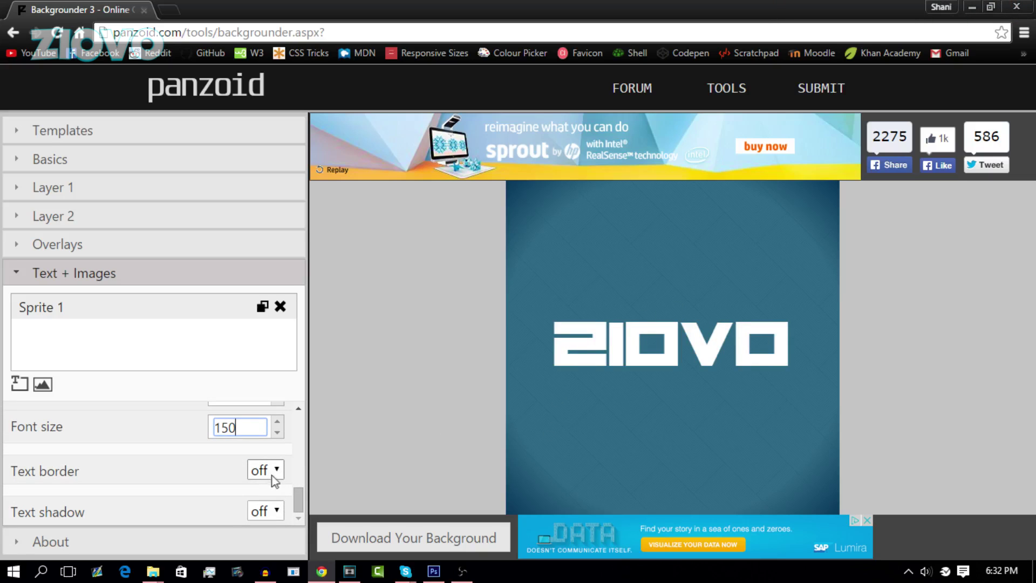
- Turn on a black text border with thickness 5
click(265, 509)
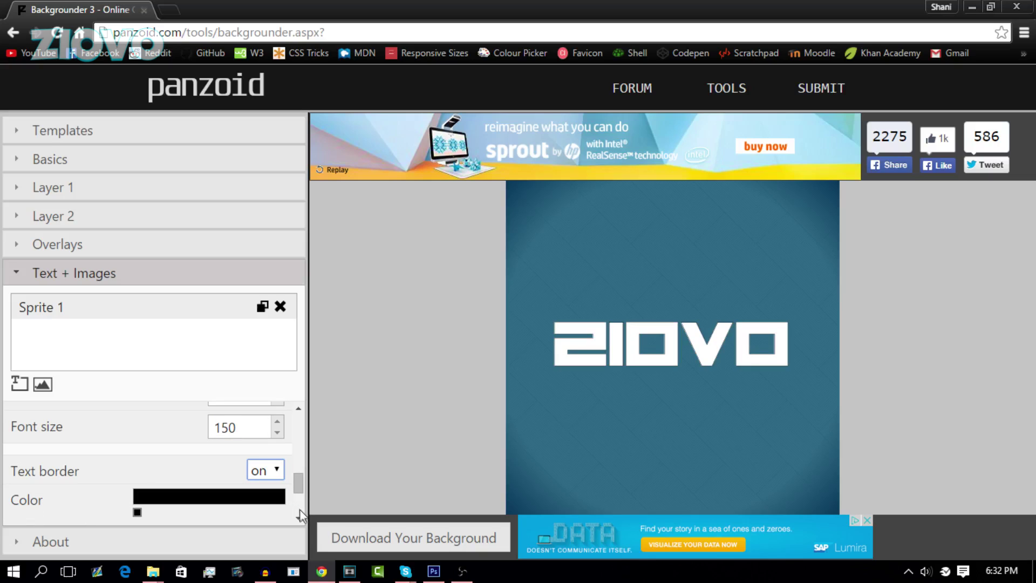
click(300, 517)
click(300, 517)
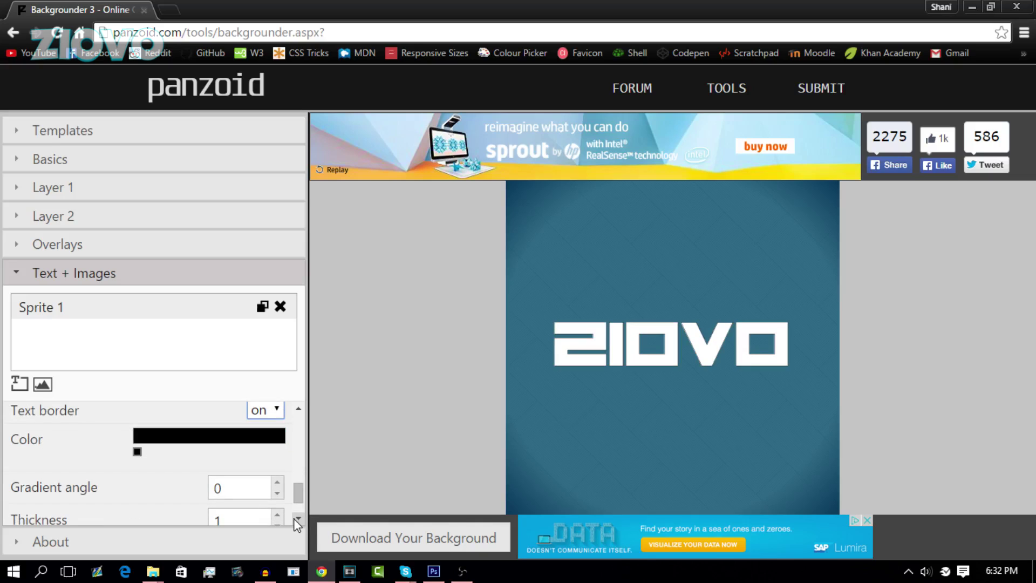
click(300, 517)
click(277, 484)
click(277, 485)
click(277, 484)
click(277, 484)
click(278, 485)
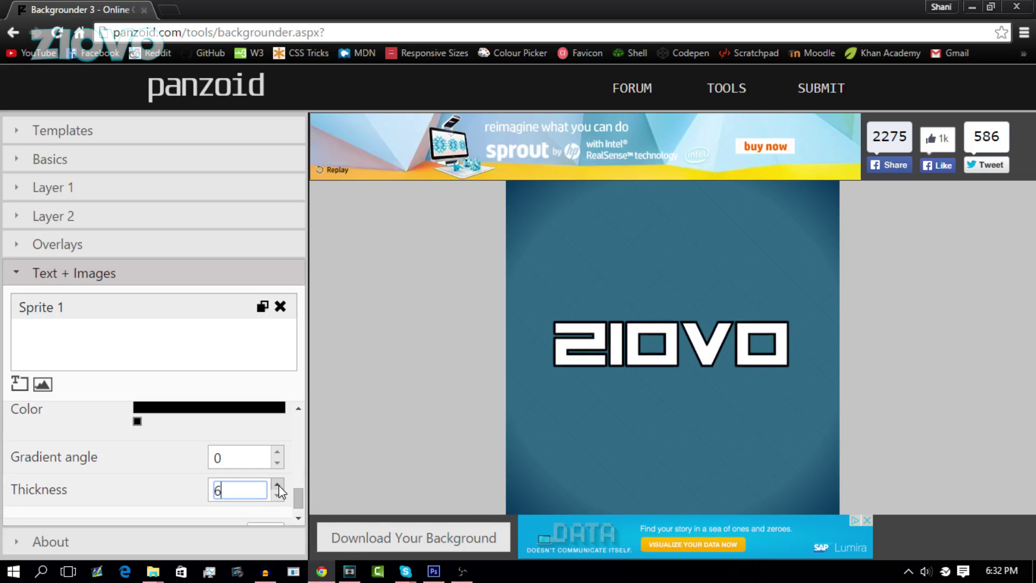
click(279, 495)
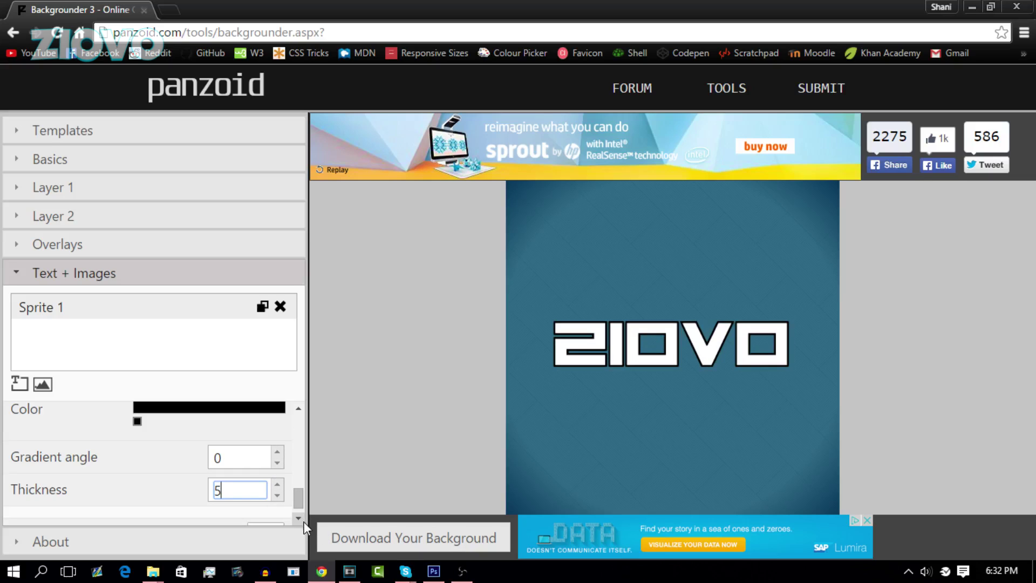
click(300, 517)
- Turn on a black text shadow with blur 50
click(278, 511)
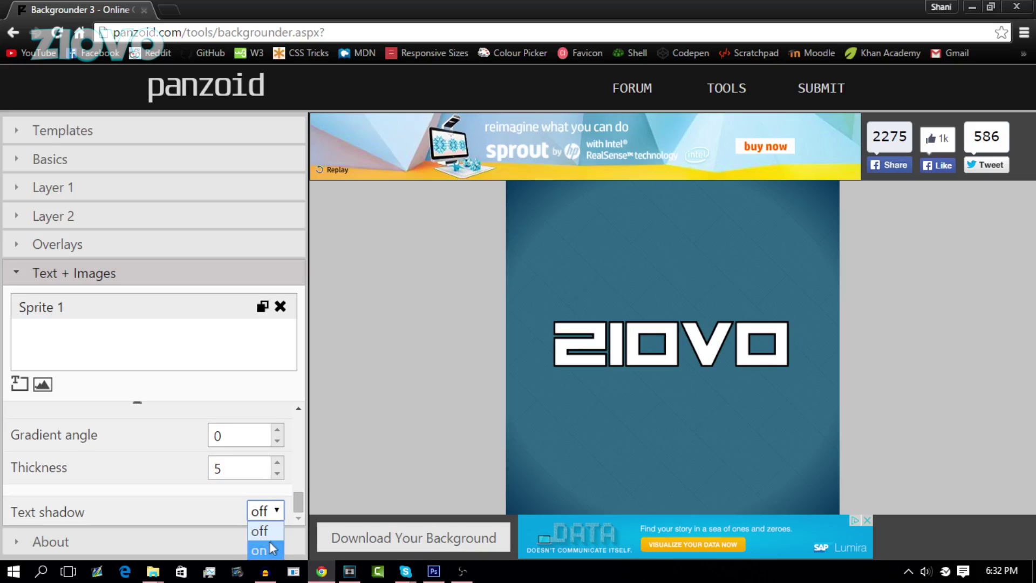
click(268, 554)
click(299, 519)
click(300, 520)
click(300, 520)
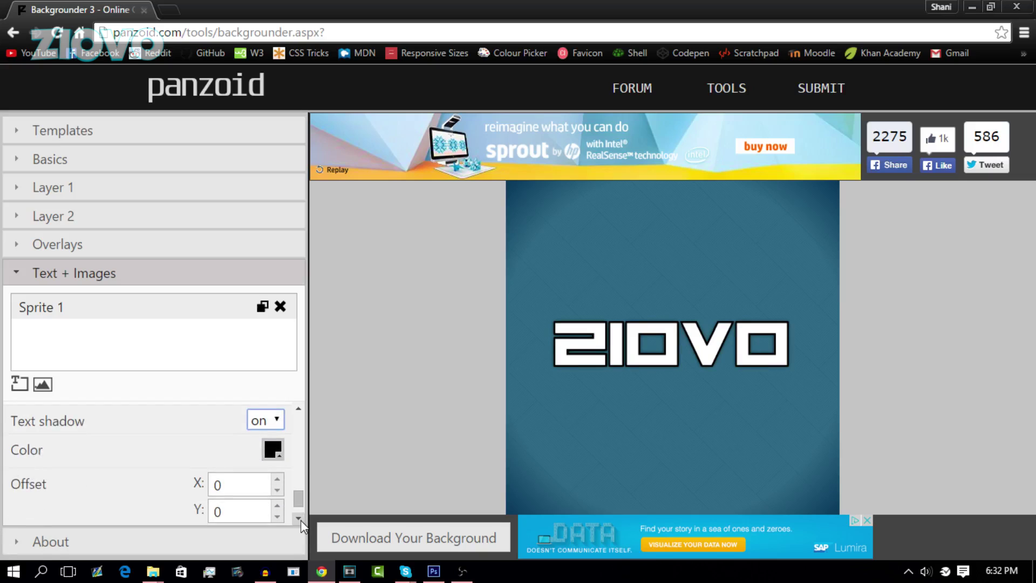
click(300, 519)
click(277, 503)
click(277, 503)
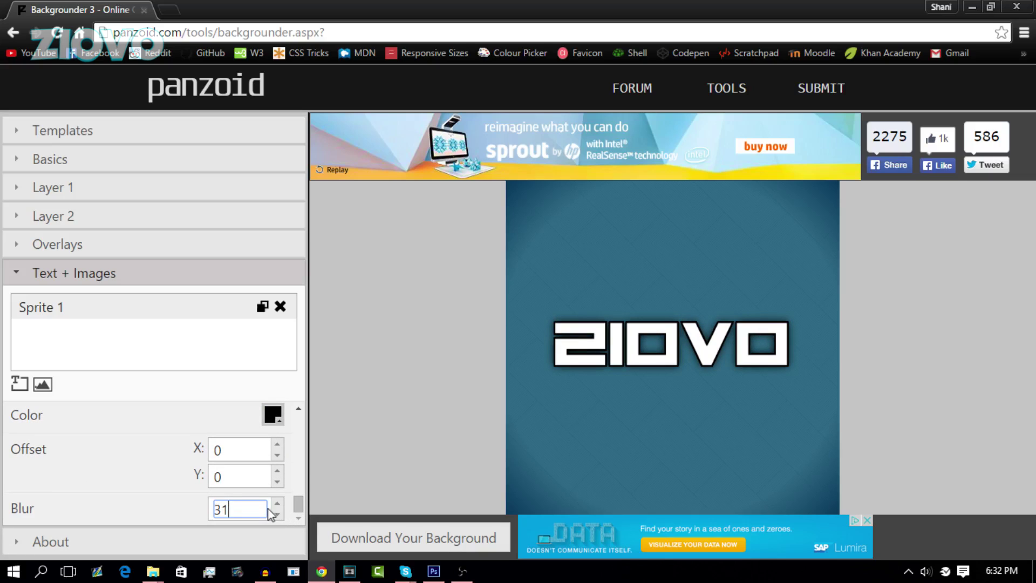
text(50)
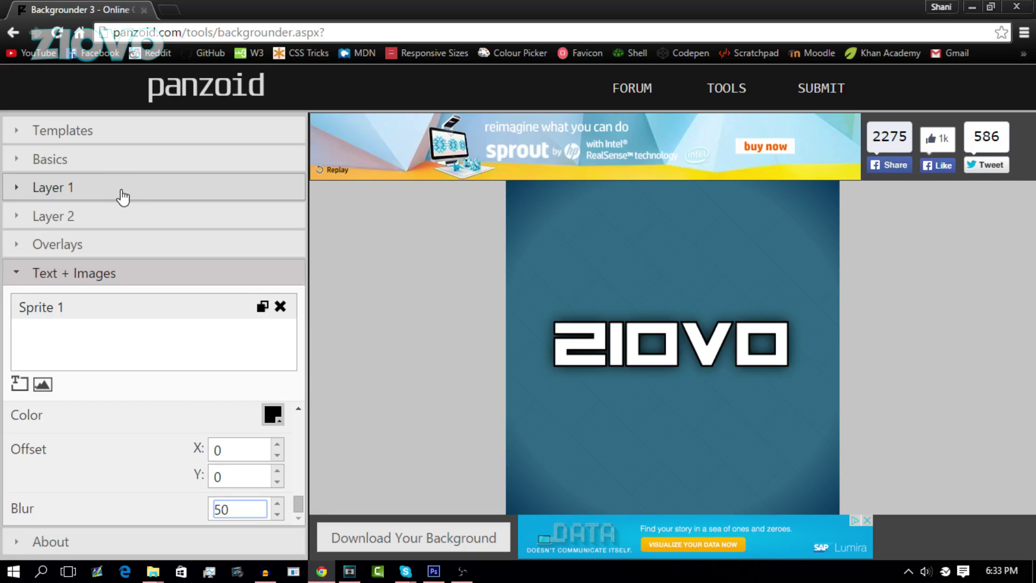
- Render the ZIOVO avatar background and download it as a PNG
click(443, 541)
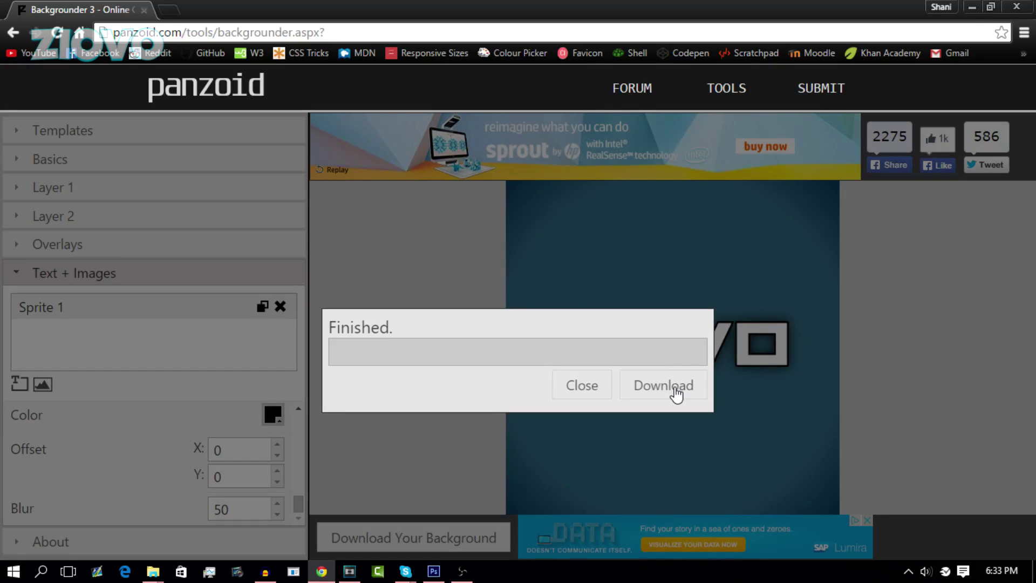
click(676, 395)
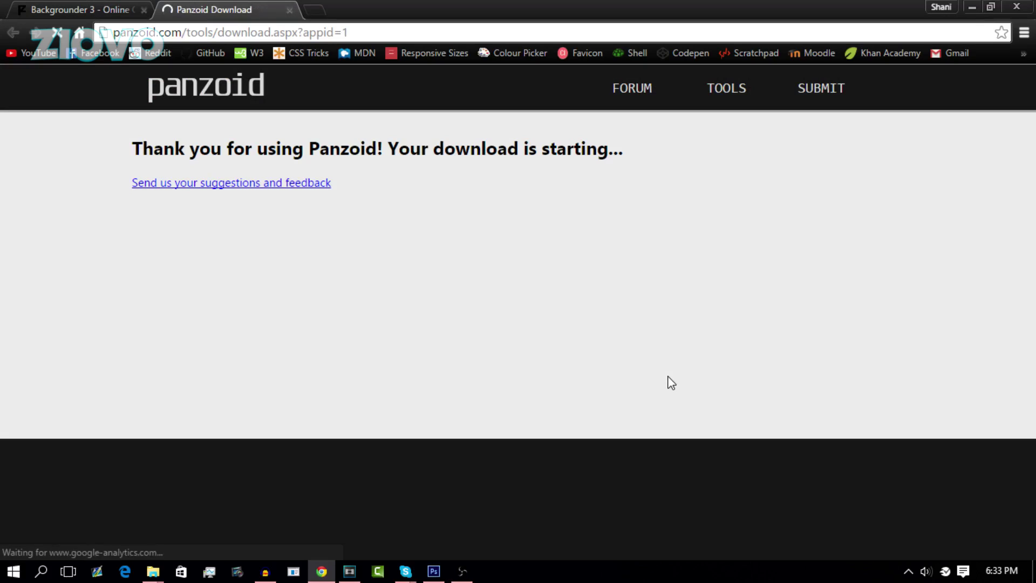